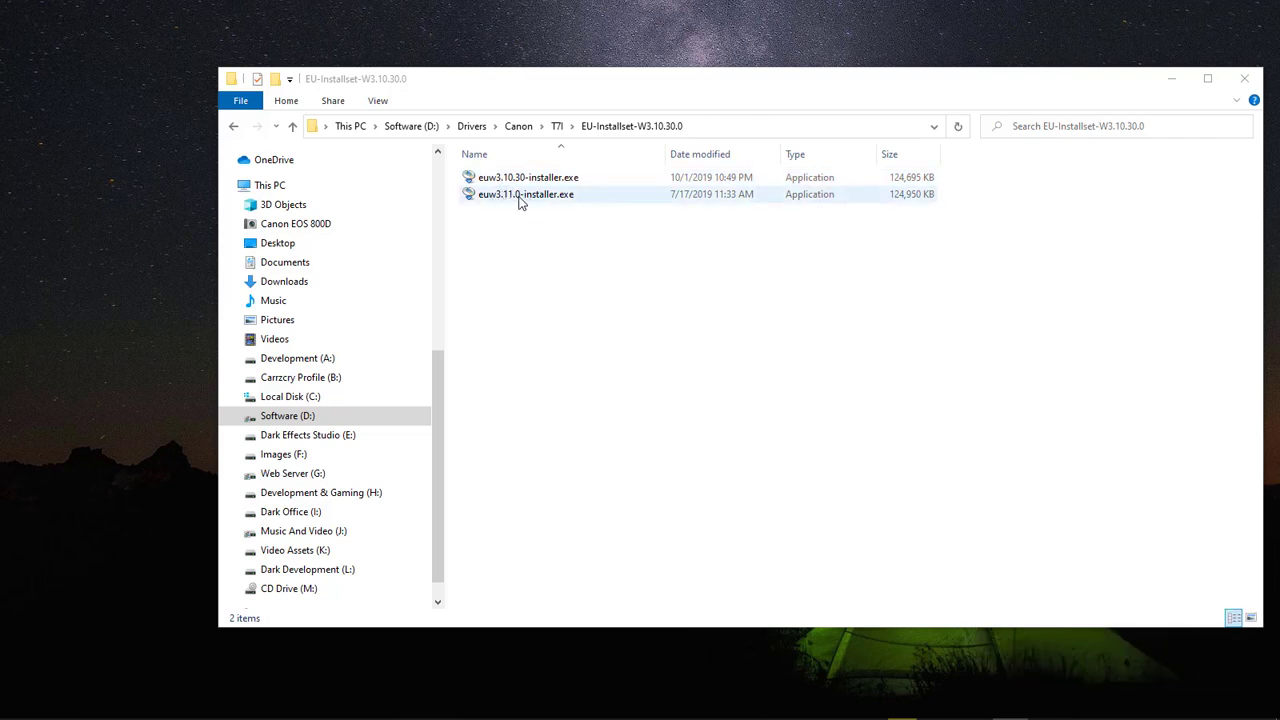
# Step: Run the EOS Utility 3.11.0 installer for the United States in English, reaching Step 1 Confirmation
pyautogui.click(520, 203)
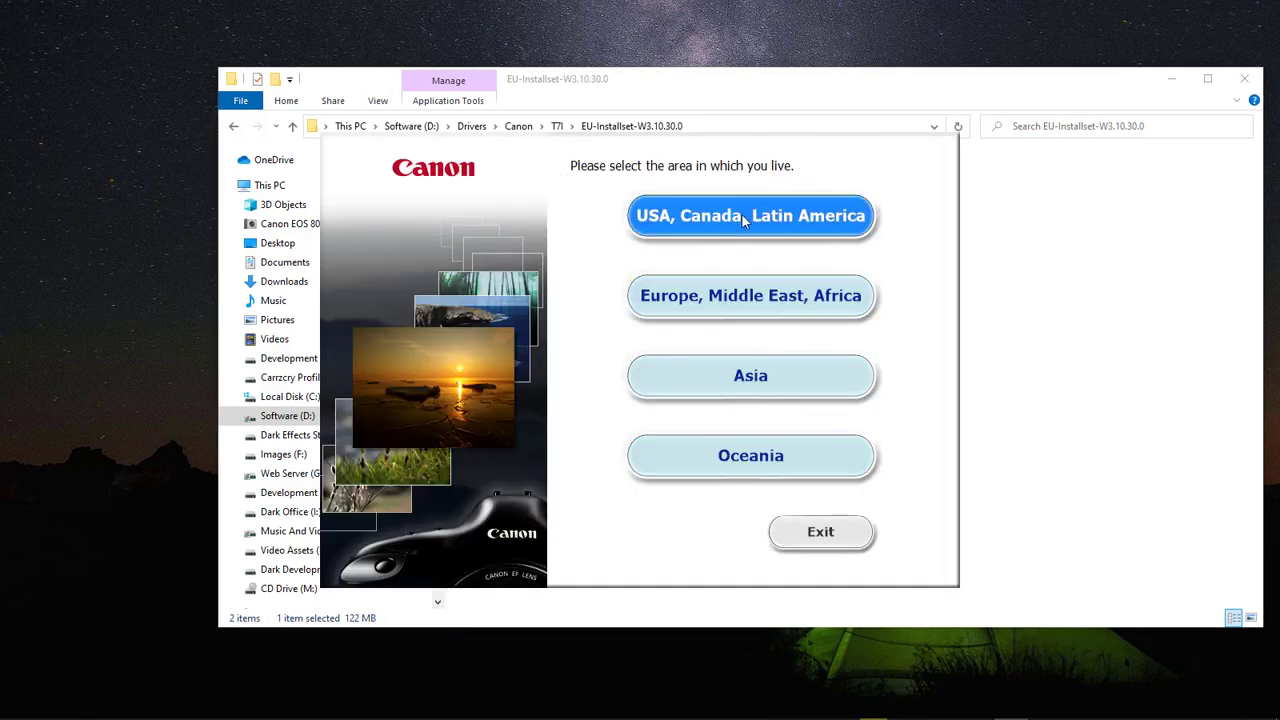
pyautogui.click(746, 216)
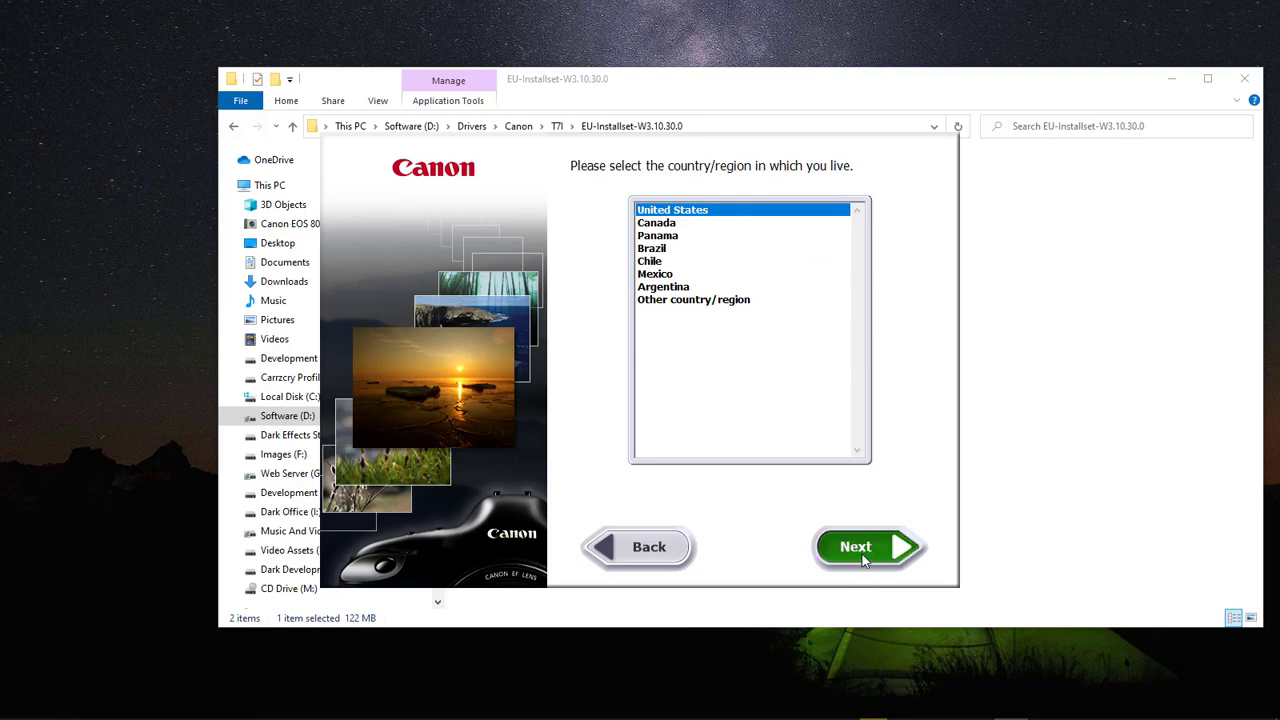
pyautogui.click(858, 547)
pyautogui.click(748, 216)
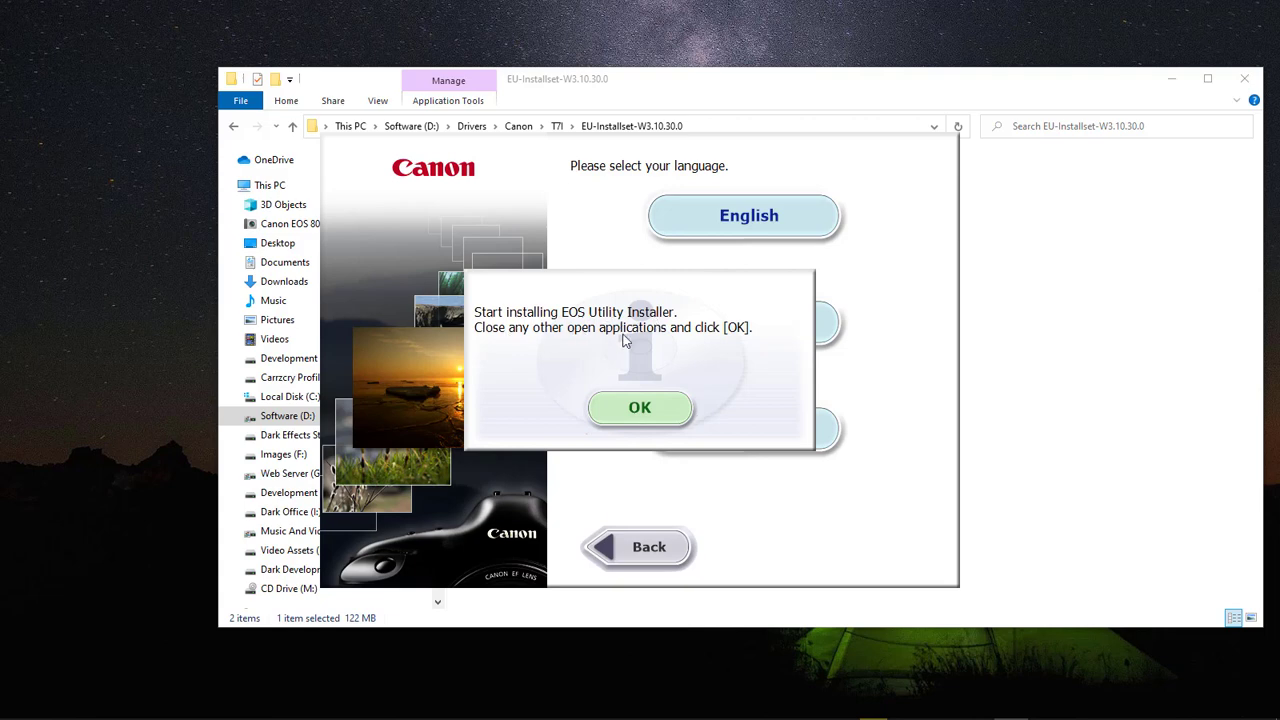
pyautogui.click(660, 408)
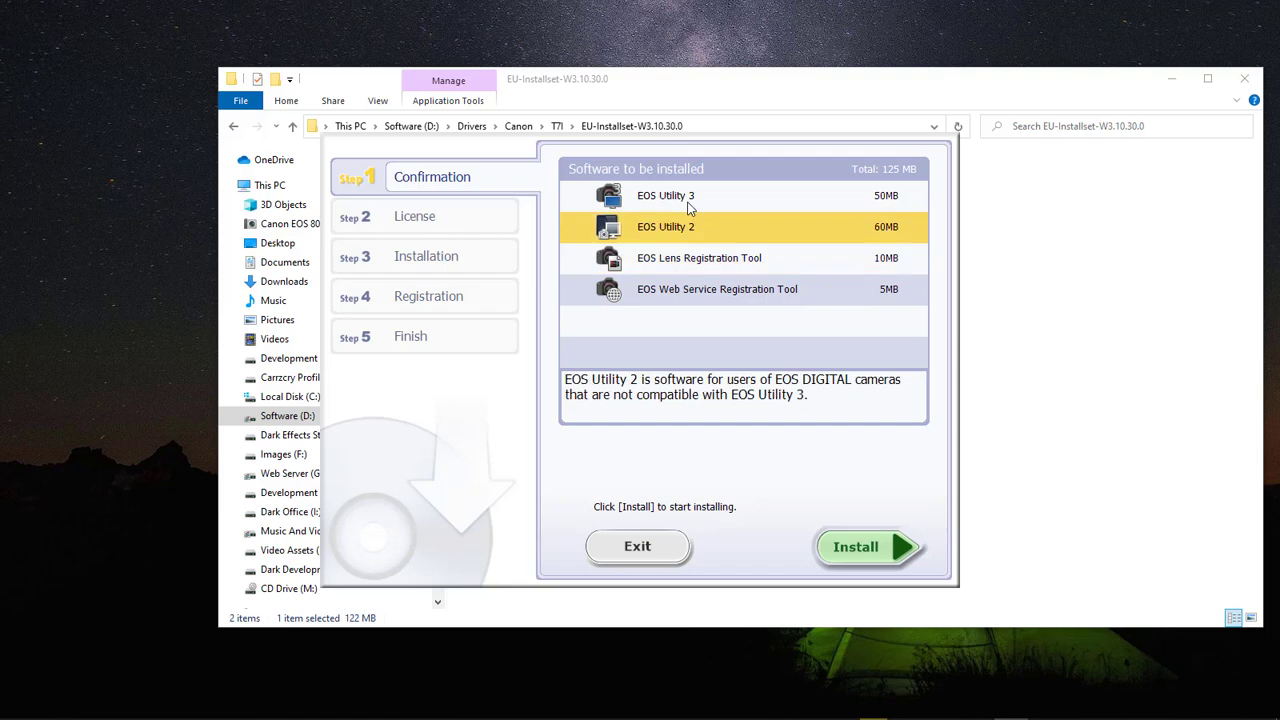
# Step: Install the four EOS tools after accepting the licence agreement
pyautogui.click(885, 552)
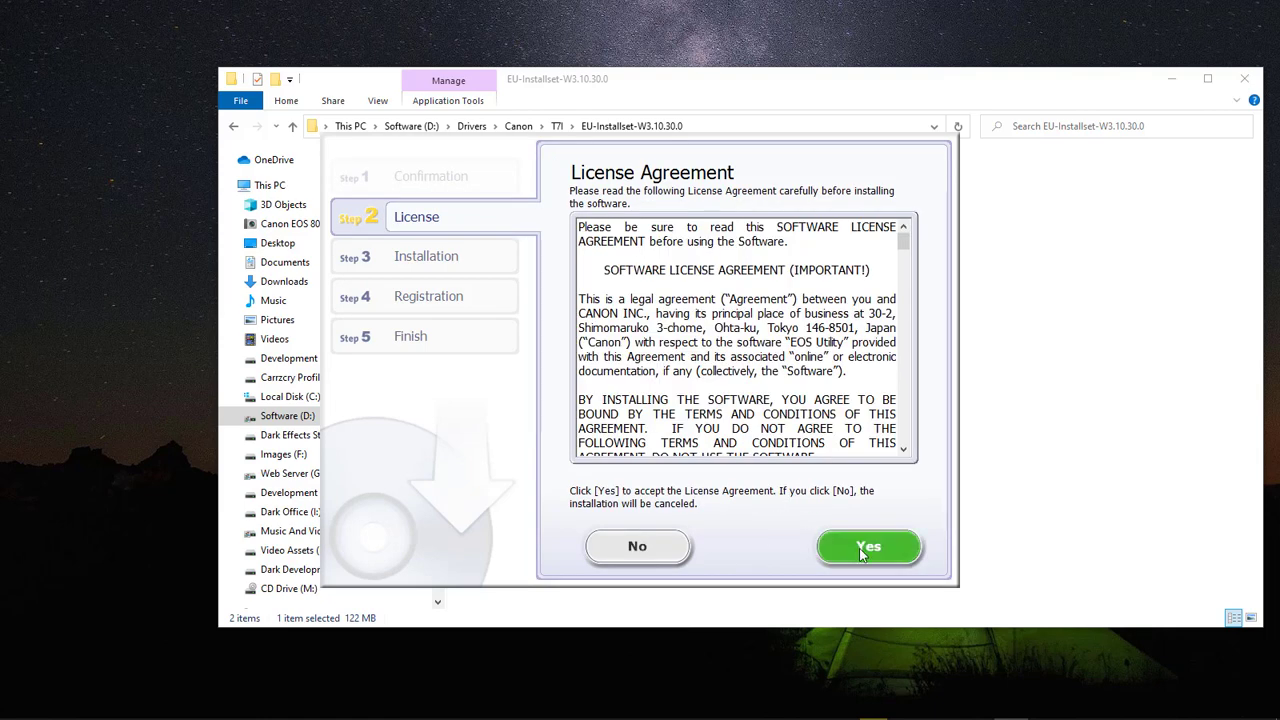
pyautogui.click(869, 549)
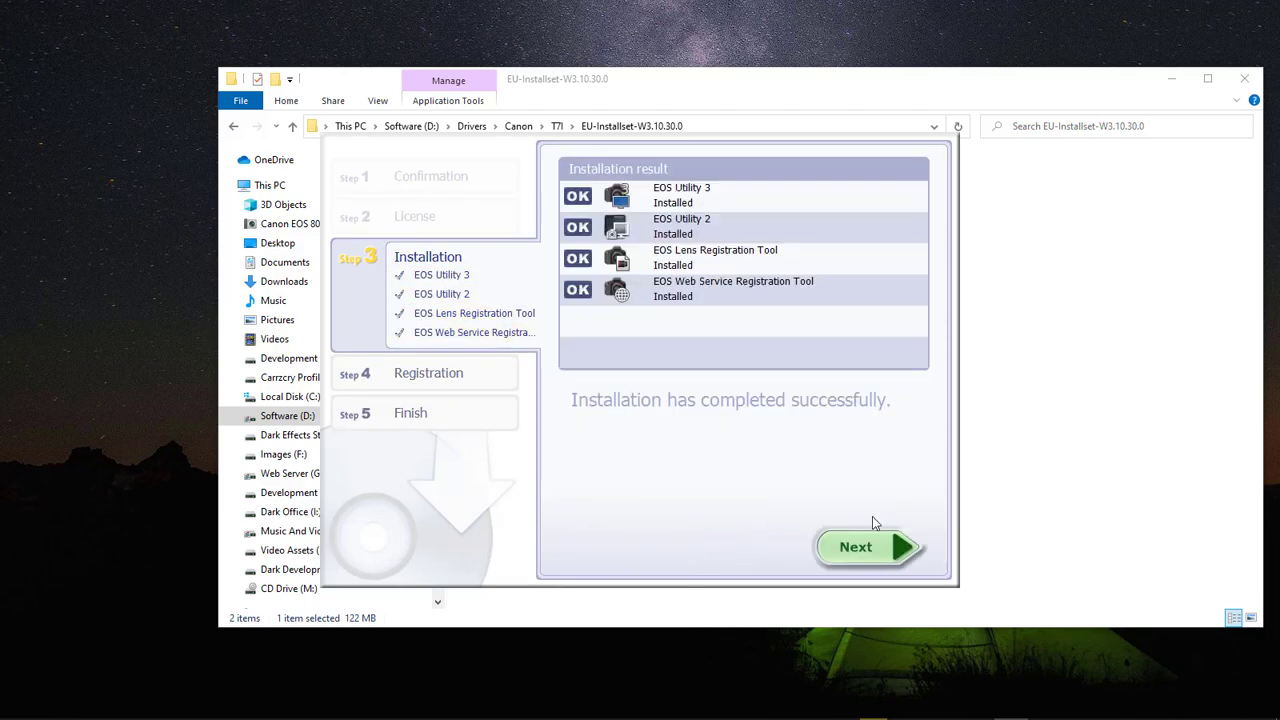
pyautogui.click(866, 548)
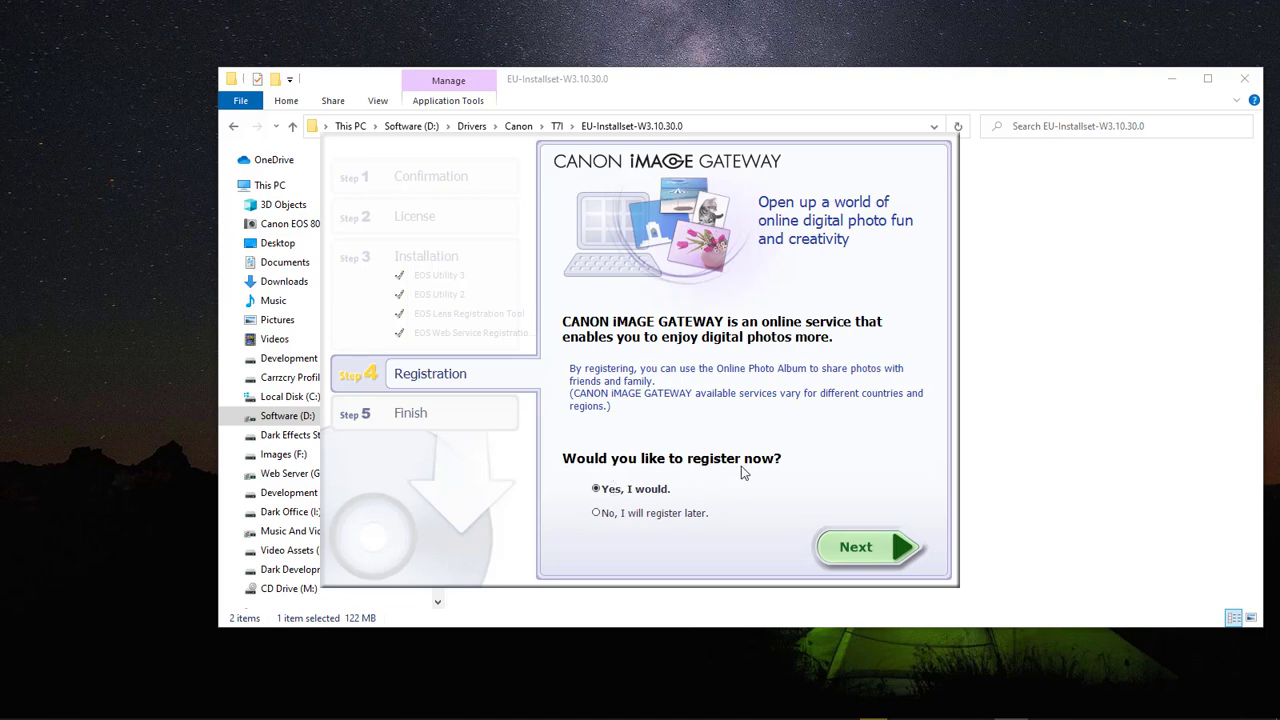
# Step: Choose 'No, I will register later', dismiss the notice, and finish the installer
pyautogui.click(596, 514)
pyautogui.click(858, 548)
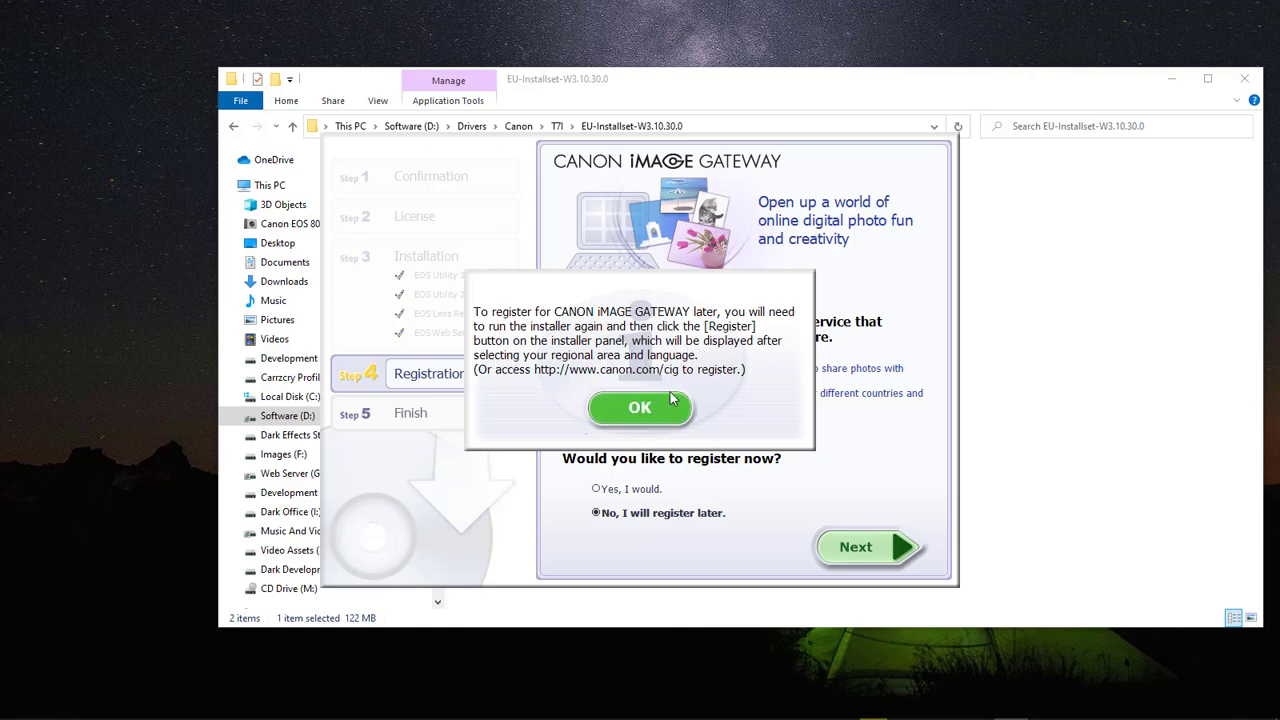
pyautogui.click(639, 410)
pyautogui.click(743, 360)
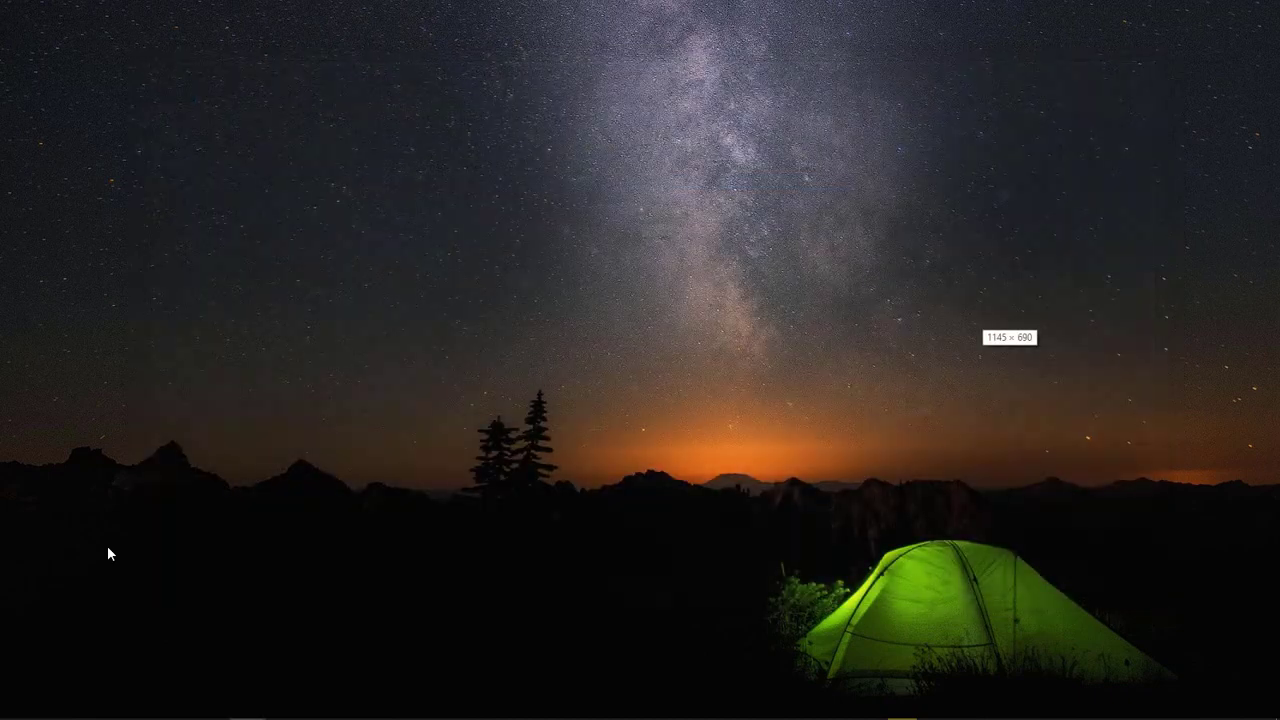
# Step: Try launching EOS Utility 2 from Start and dismiss the camera-not-recognized error
pyautogui.click(19, 704)
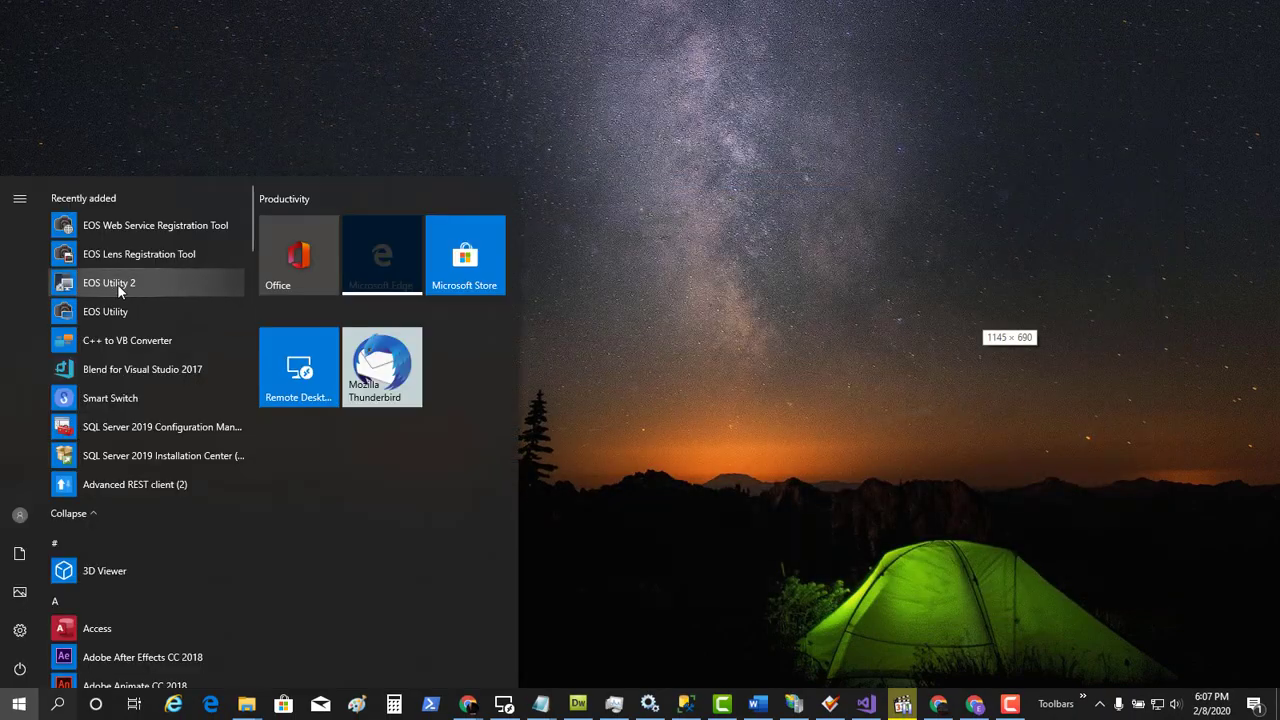
pyautogui.click(117, 284)
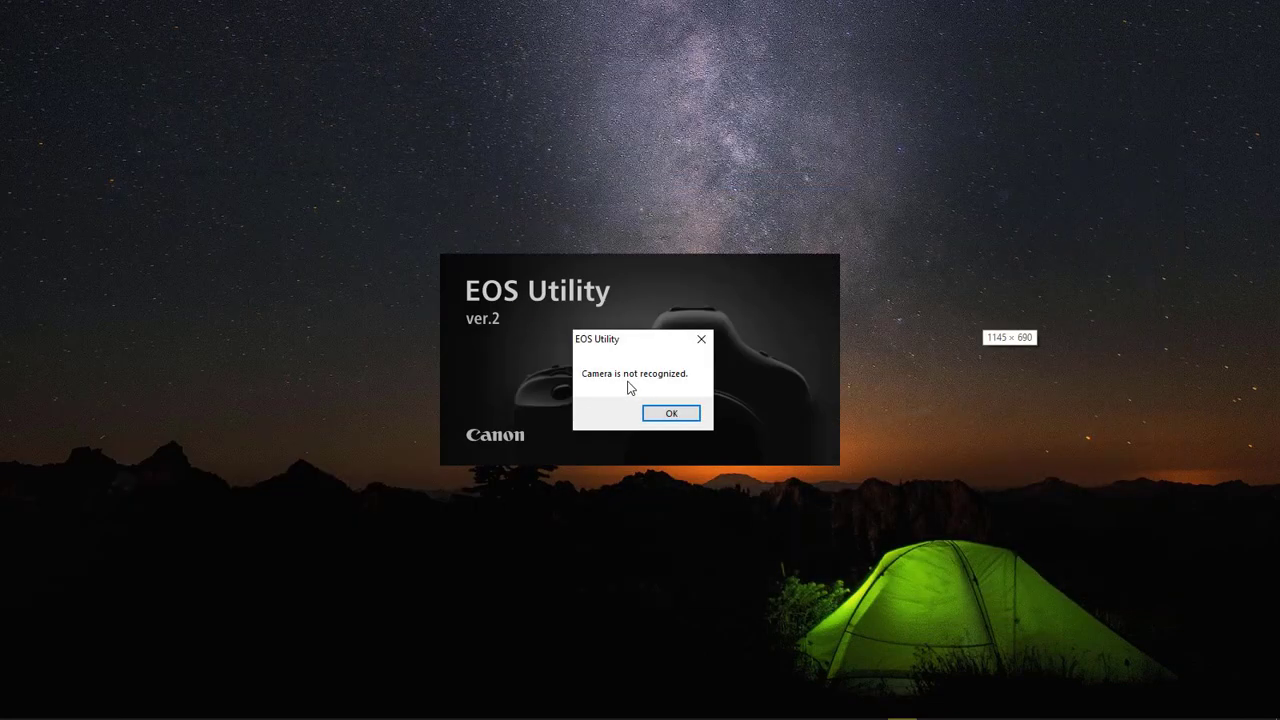
pyautogui.click(671, 413)
# Step: Launch EOS Utility from Recently added, agree to the survey, and reposition its window
pyautogui.click(19, 704)
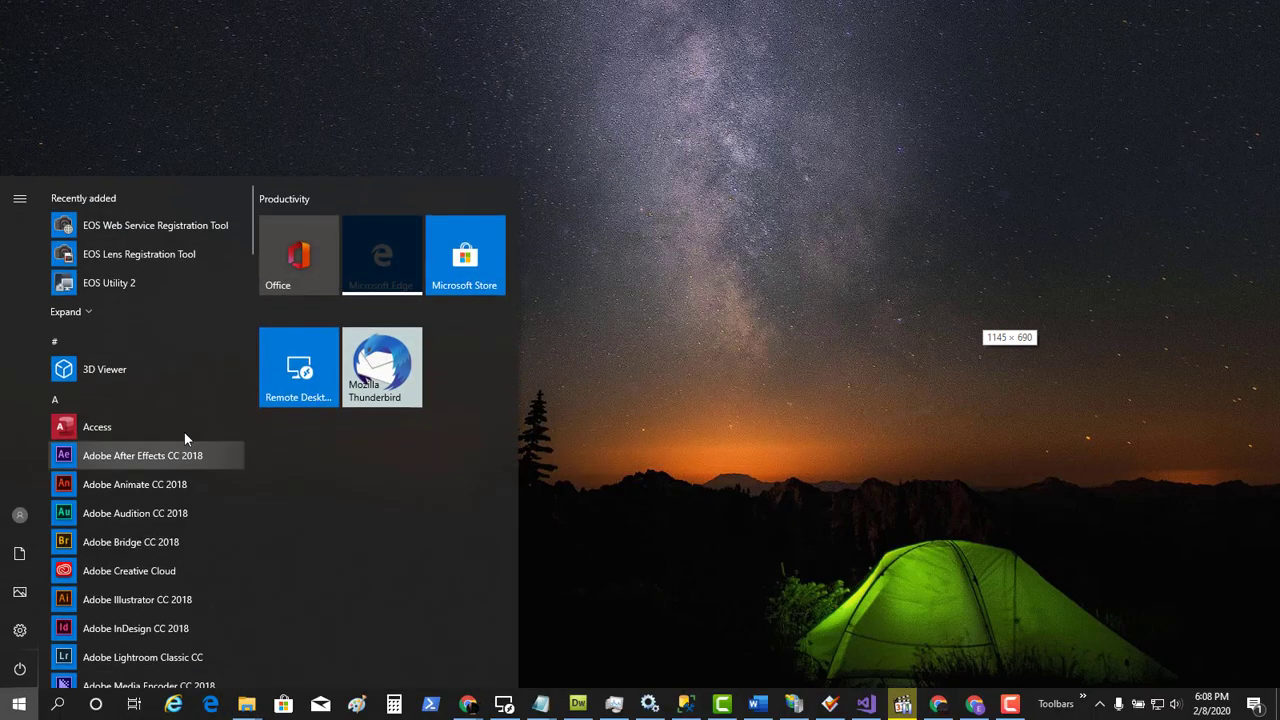
pyautogui.click(83, 312)
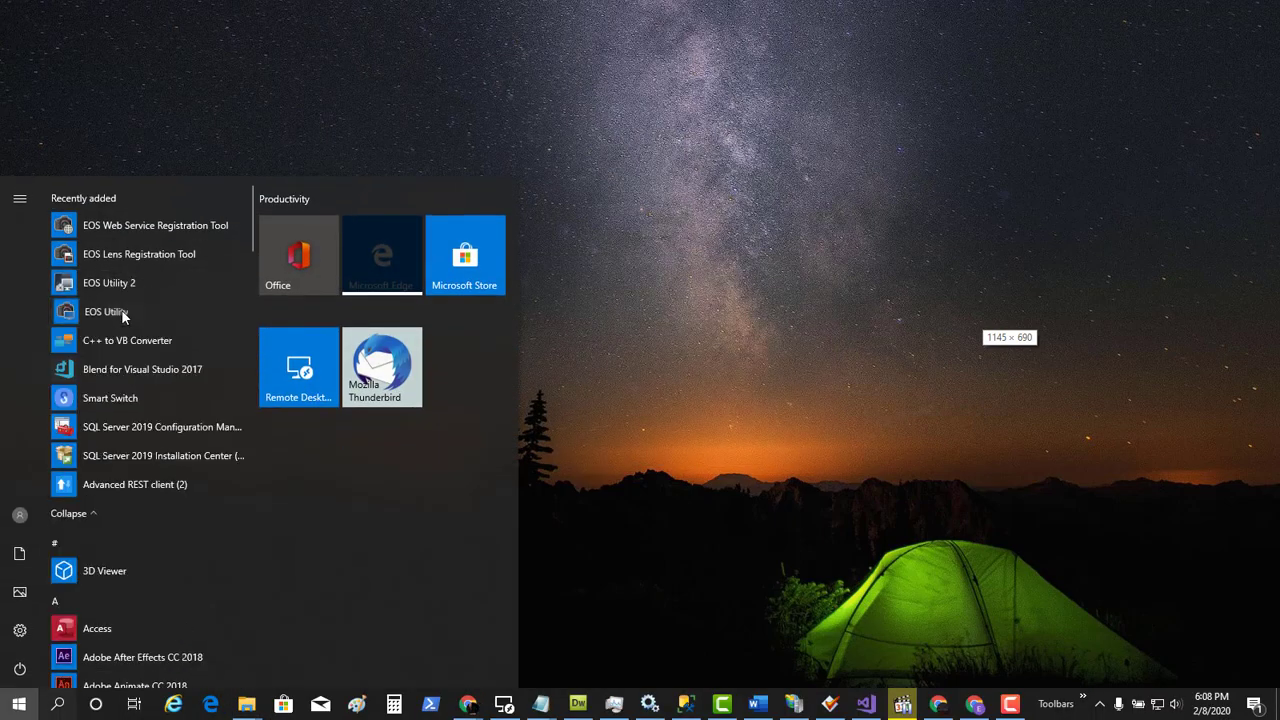
pyautogui.click(121, 311)
pyautogui.click(600, 622)
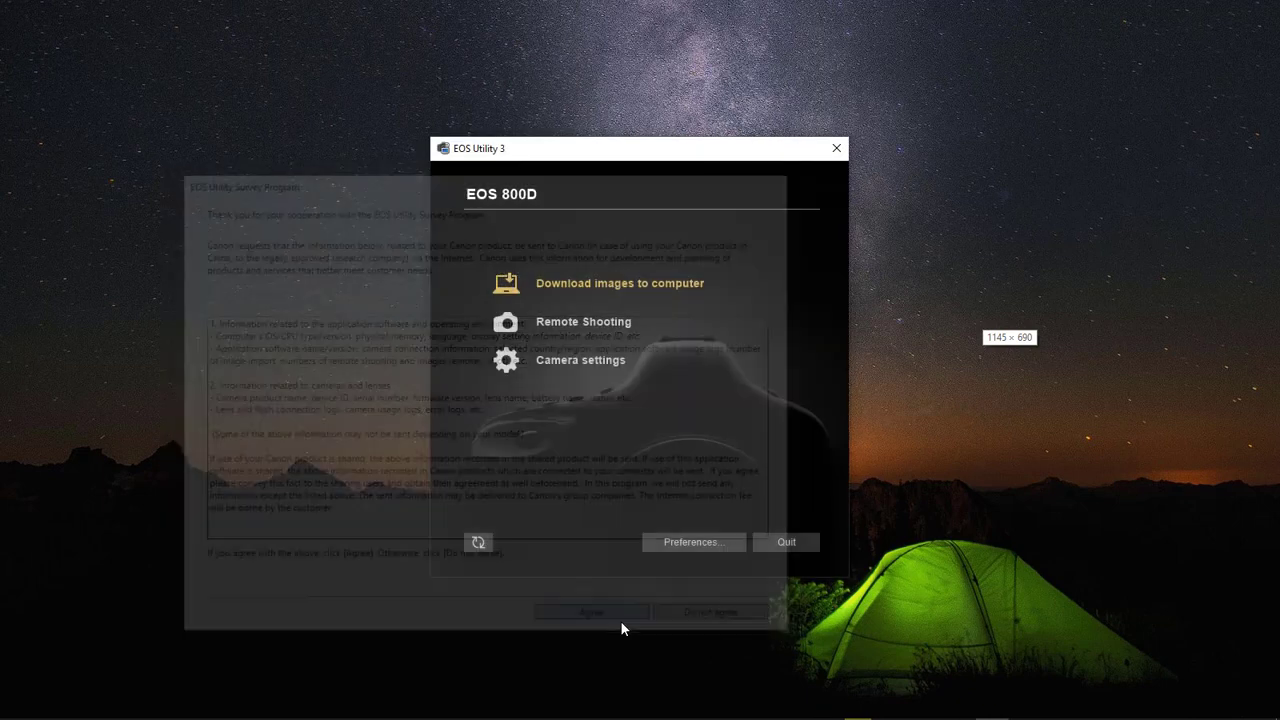
pyautogui.moveTo(658, 155); pyautogui.dragTo(664, 117)
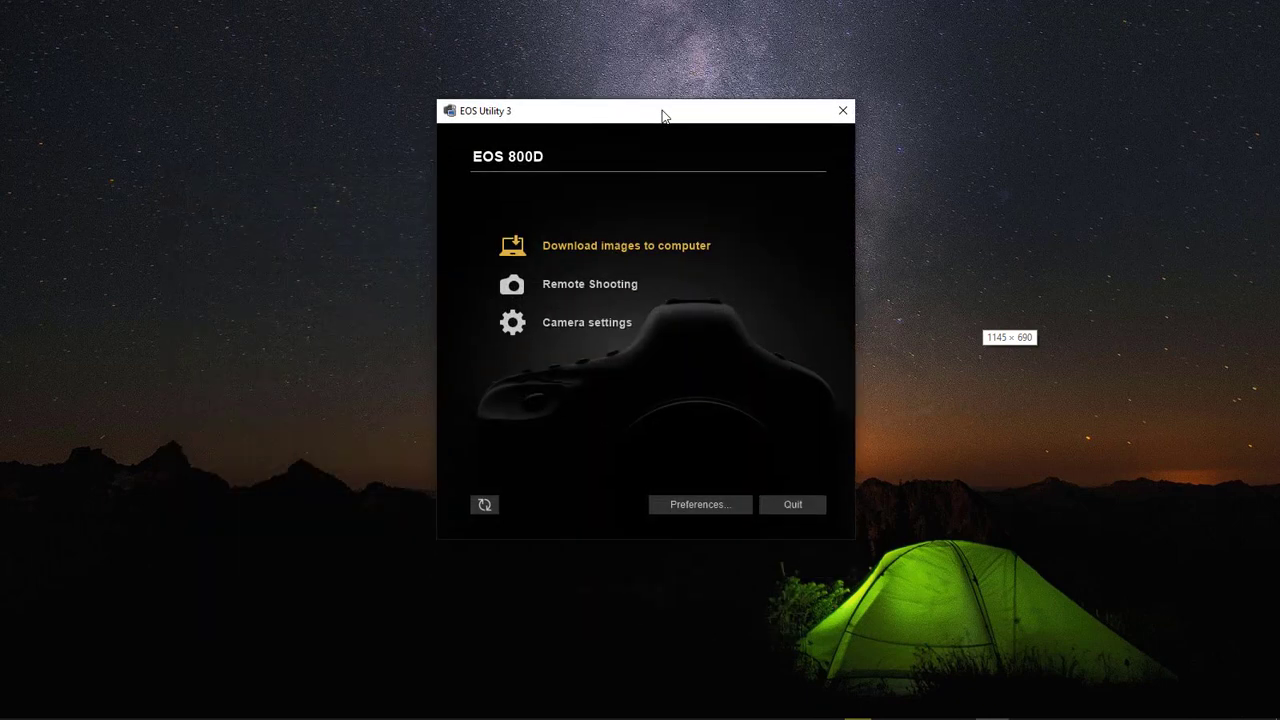
pyautogui.click(567, 325)
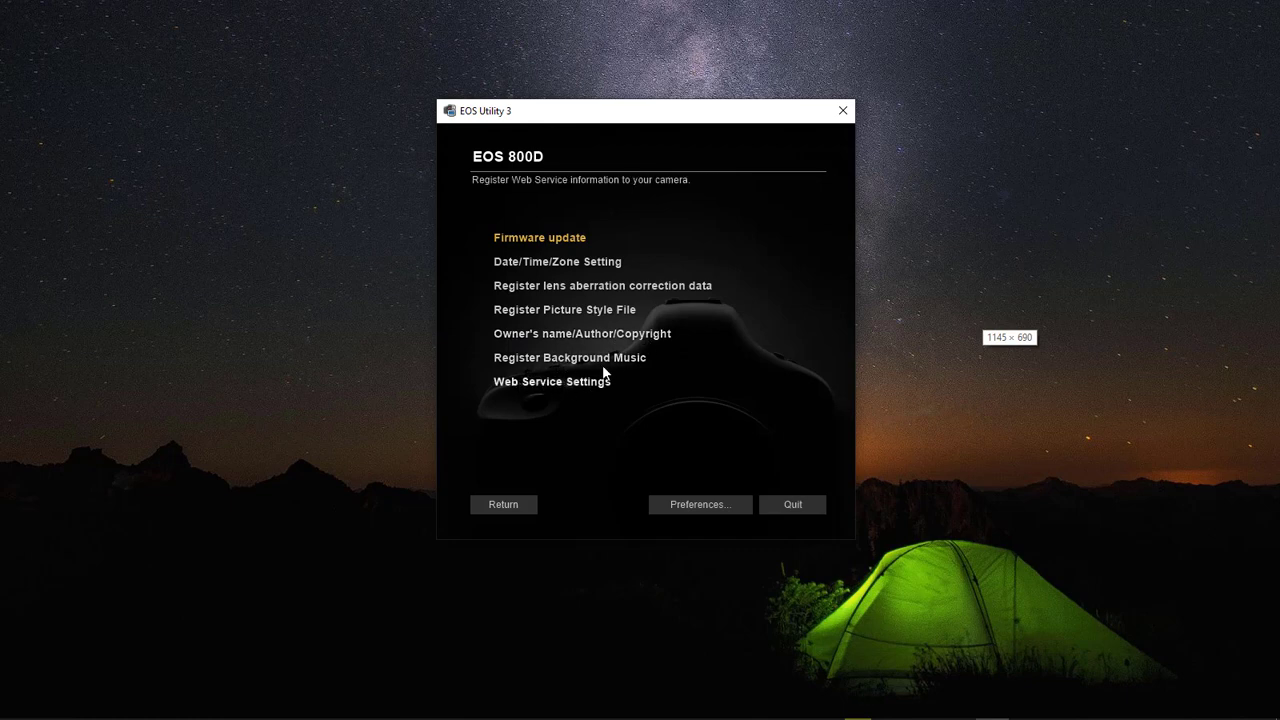
pyautogui.click(594, 331)
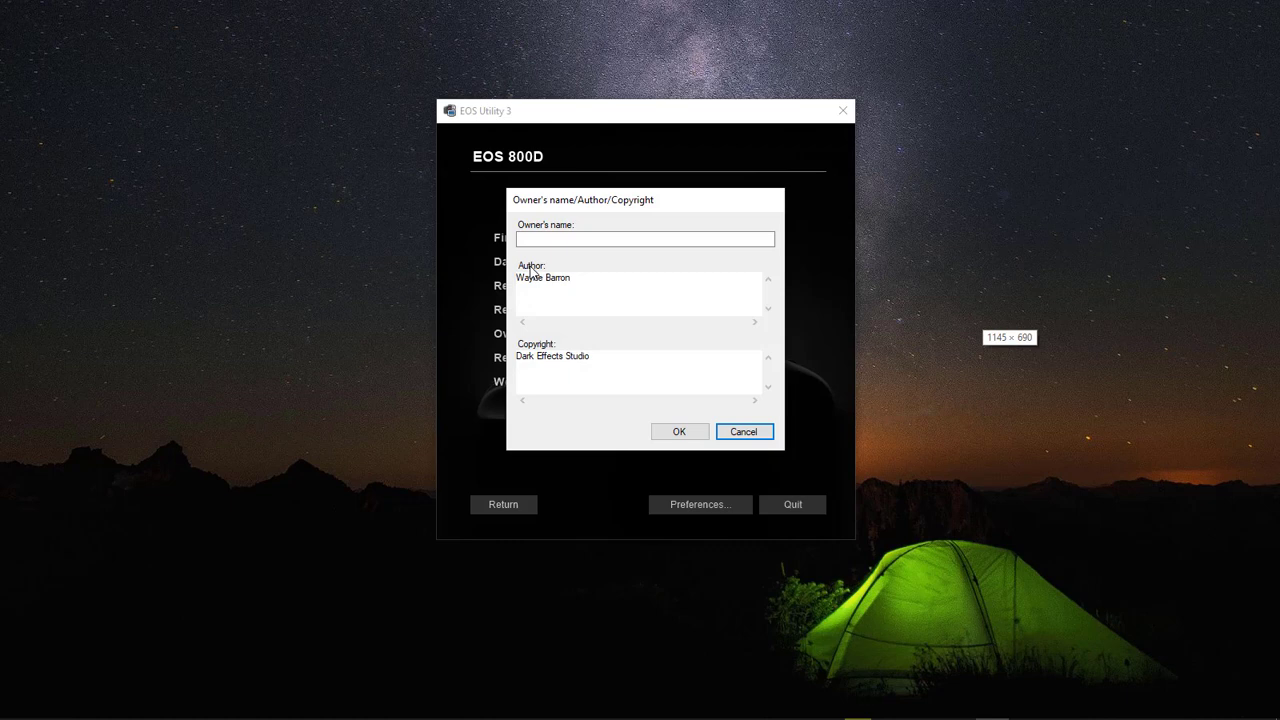
pyautogui.click(751, 432)
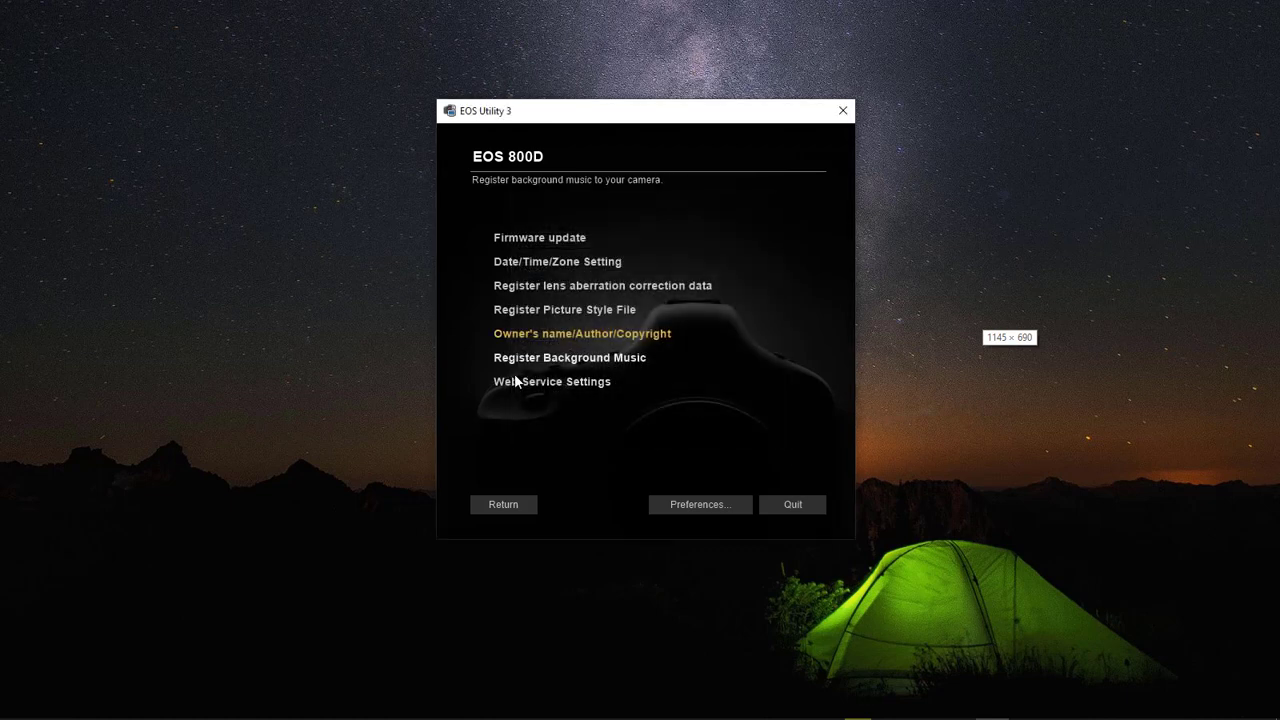
pyautogui.click(508, 505)
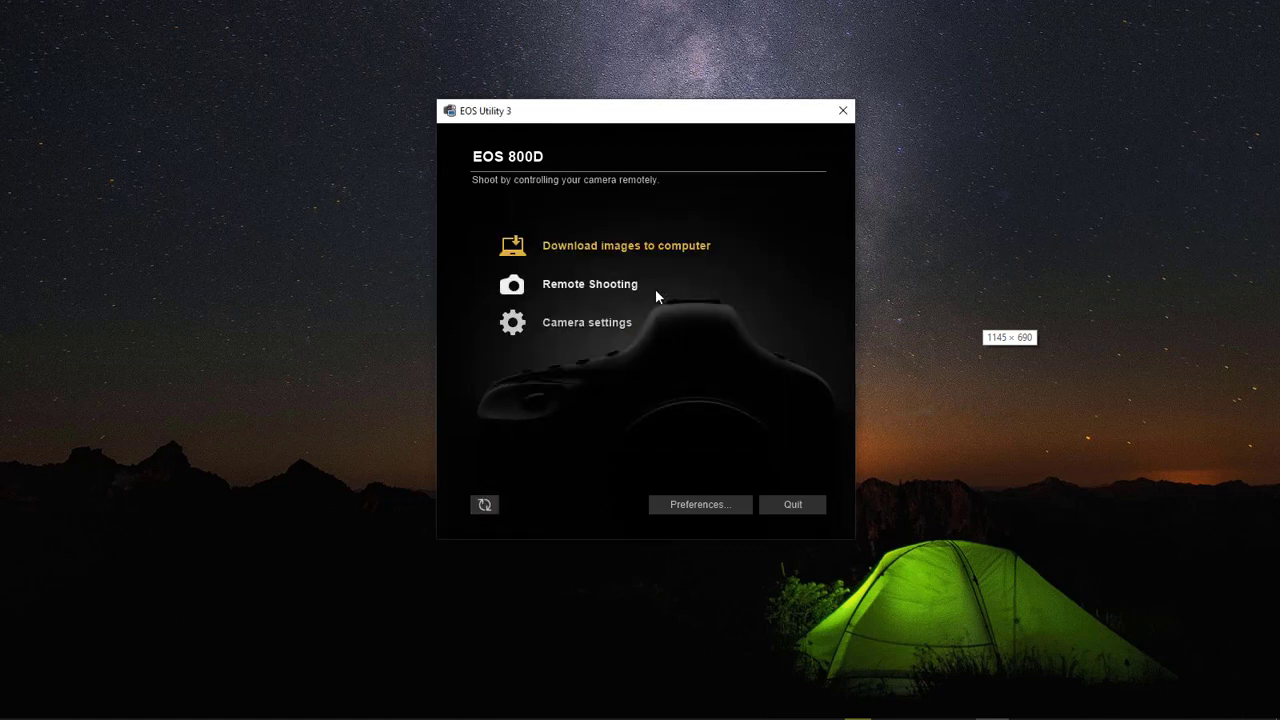
pyautogui.click(561, 287)
pyautogui.click(1150, 429)
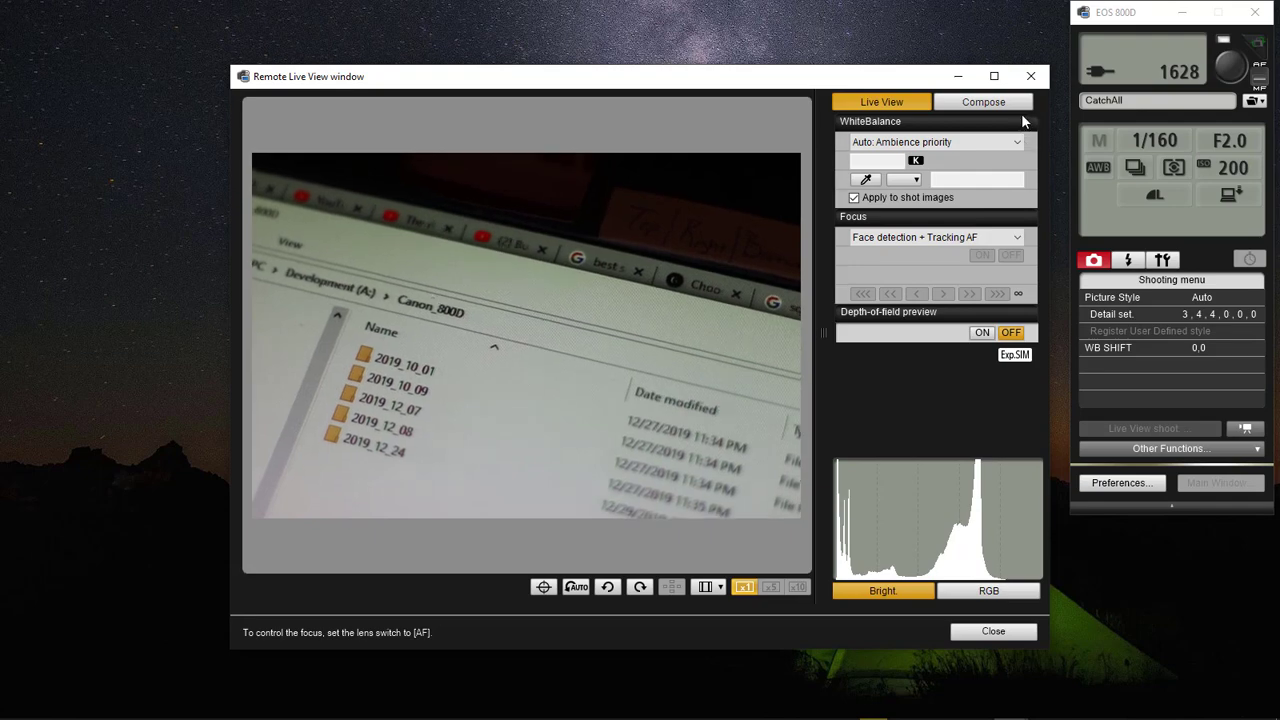
pyautogui.click(1033, 78)
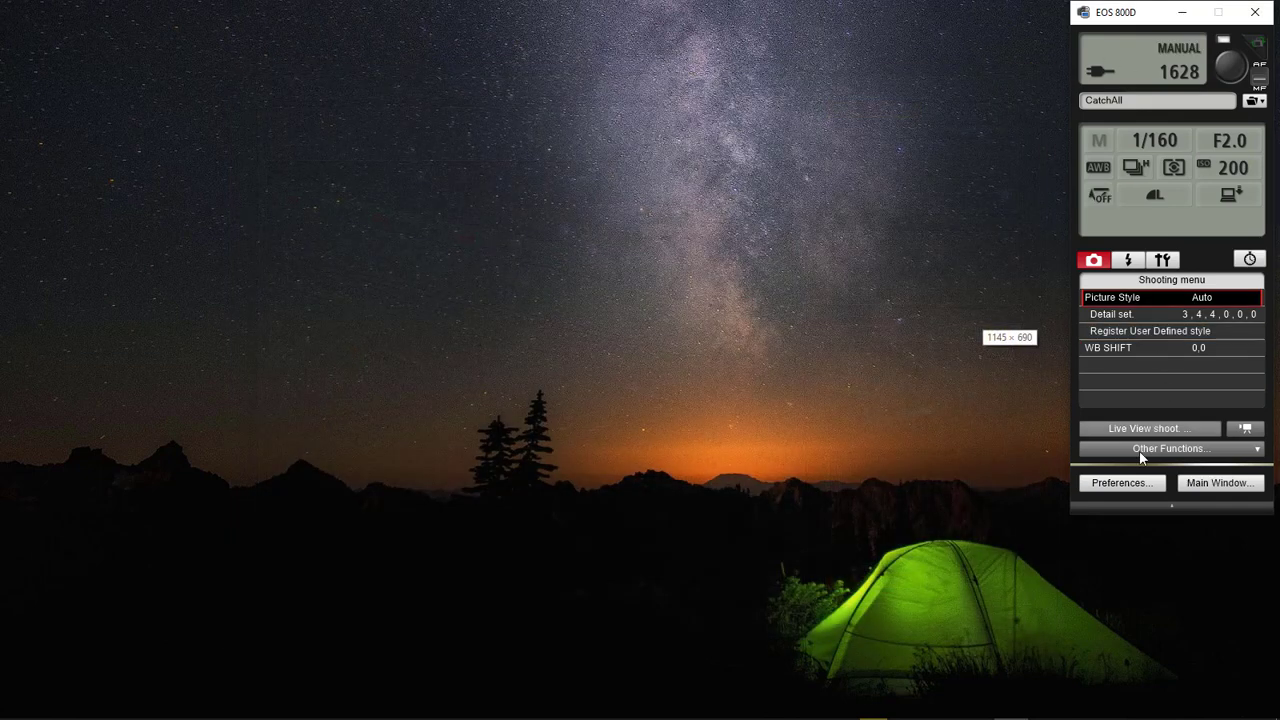
pyautogui.click(1215, 485)
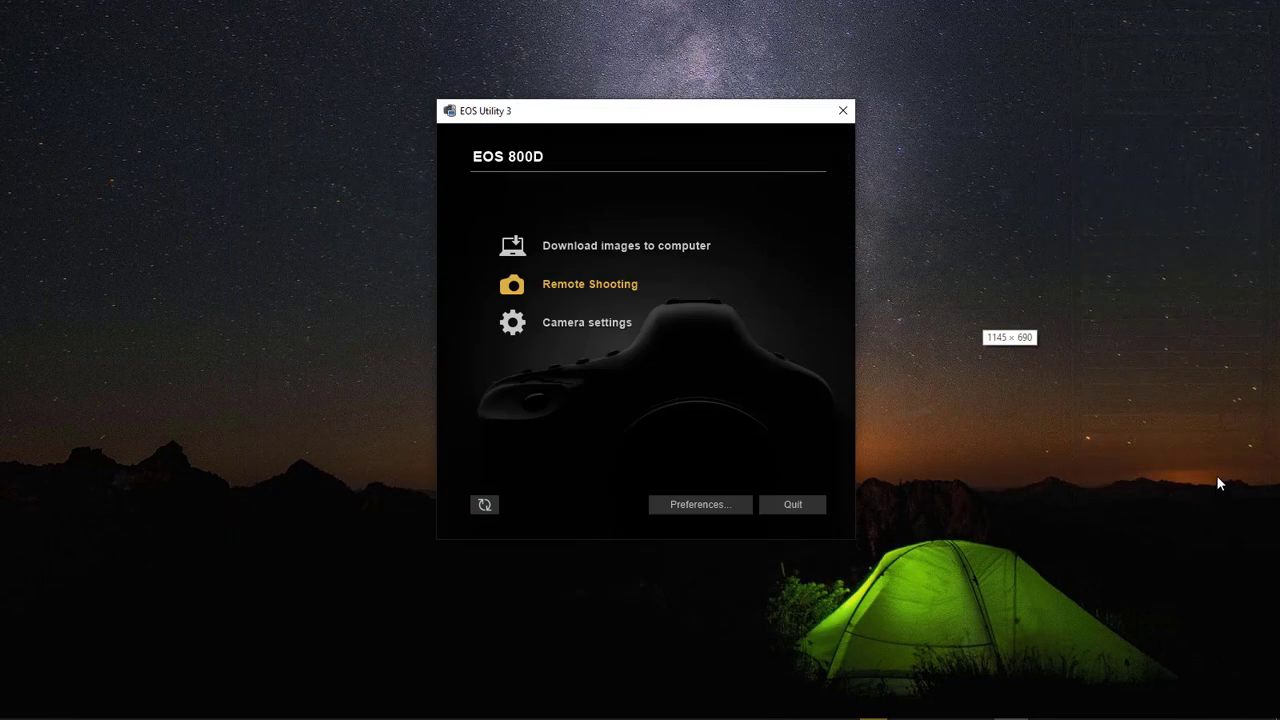
# Step: Set automatic download to 'All images' in Preferences, then open 'Select and download'
pyautogui.click(599, 246)
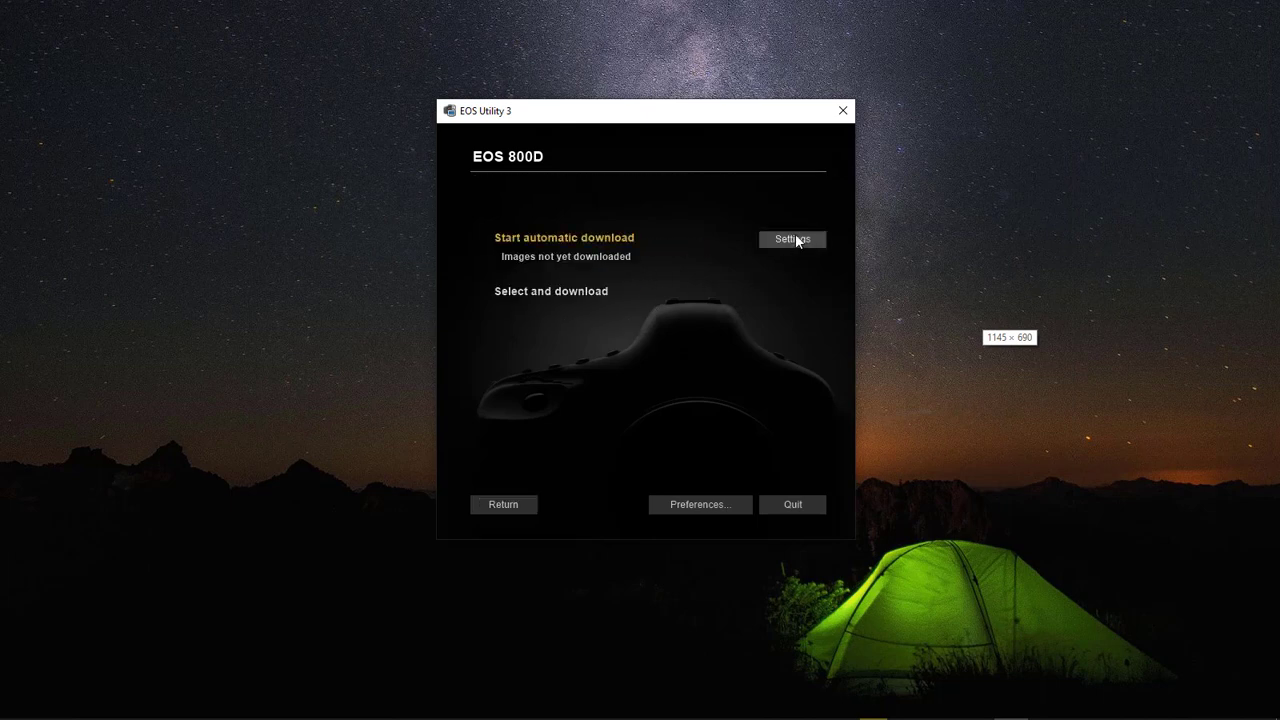
pyautogui.click(795, 238)
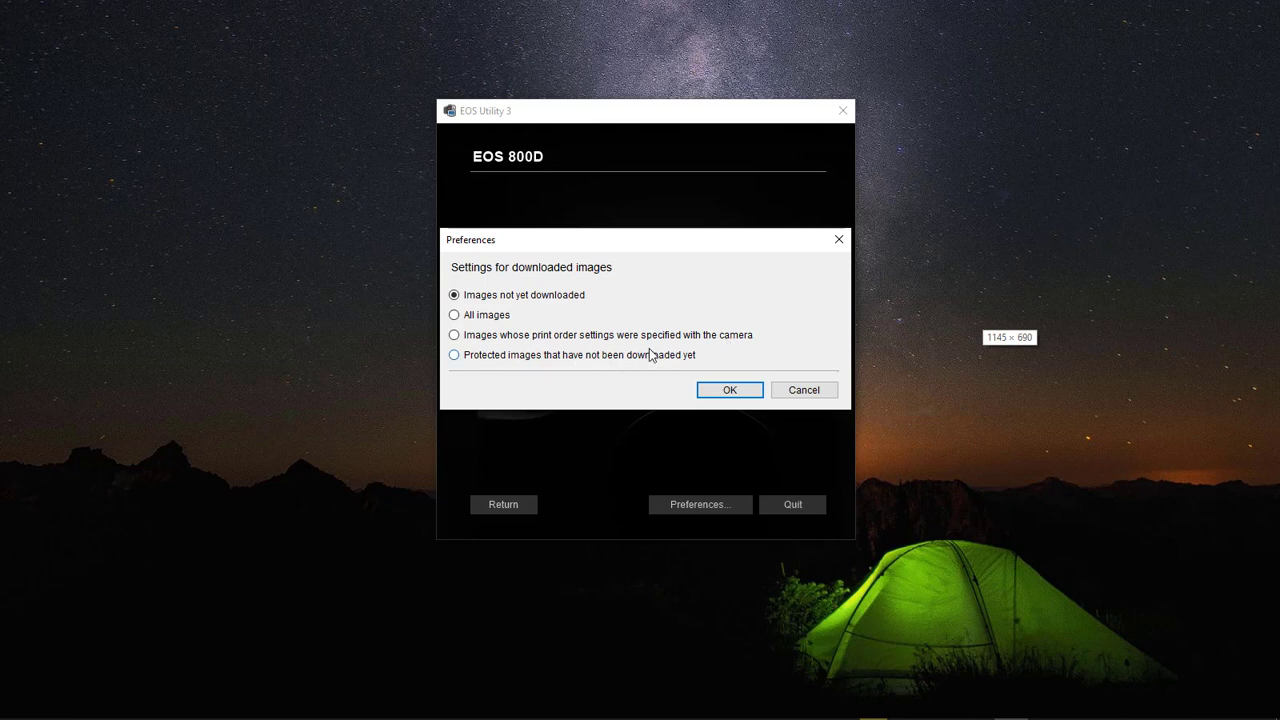
pyautogui.click(455, 315)
pyautogui.click(731, 391)
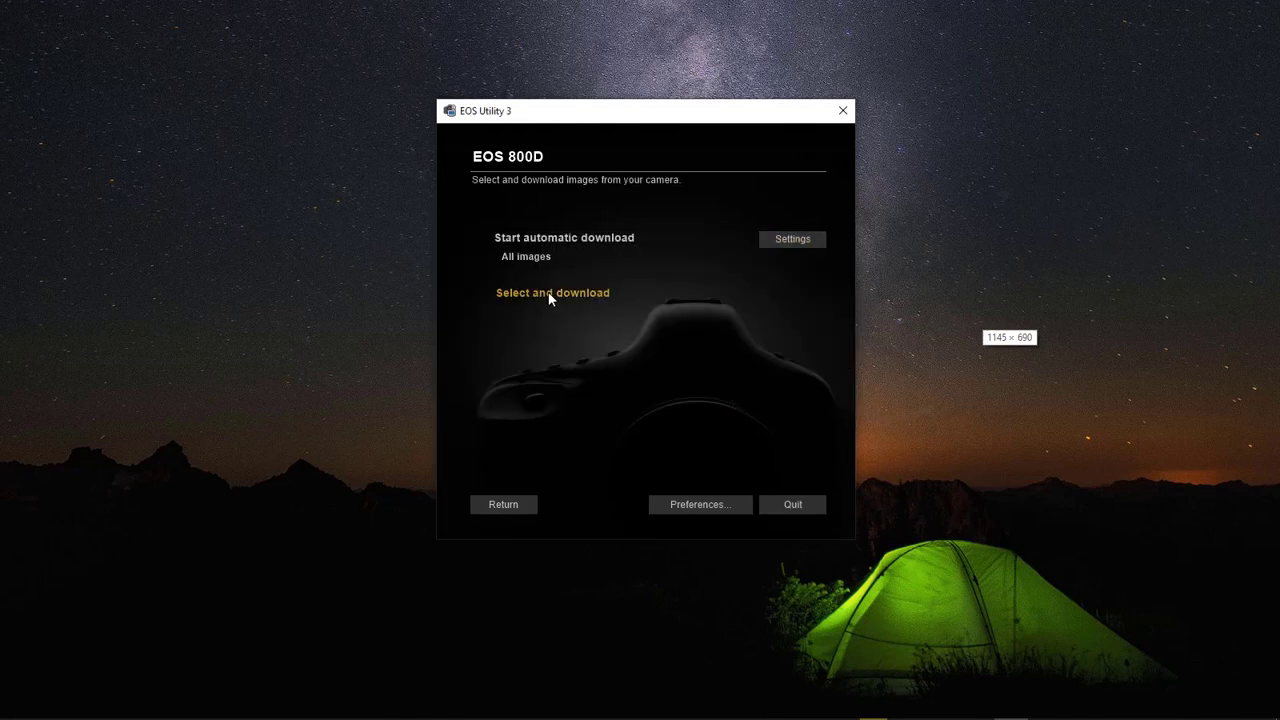
pyautogui.click(666, 293)
# Step: Center the image browser window and look through the Edit > Select Image options
pyautogui.moveTo(383, 23); pyautogui.dragTo(578, 66)
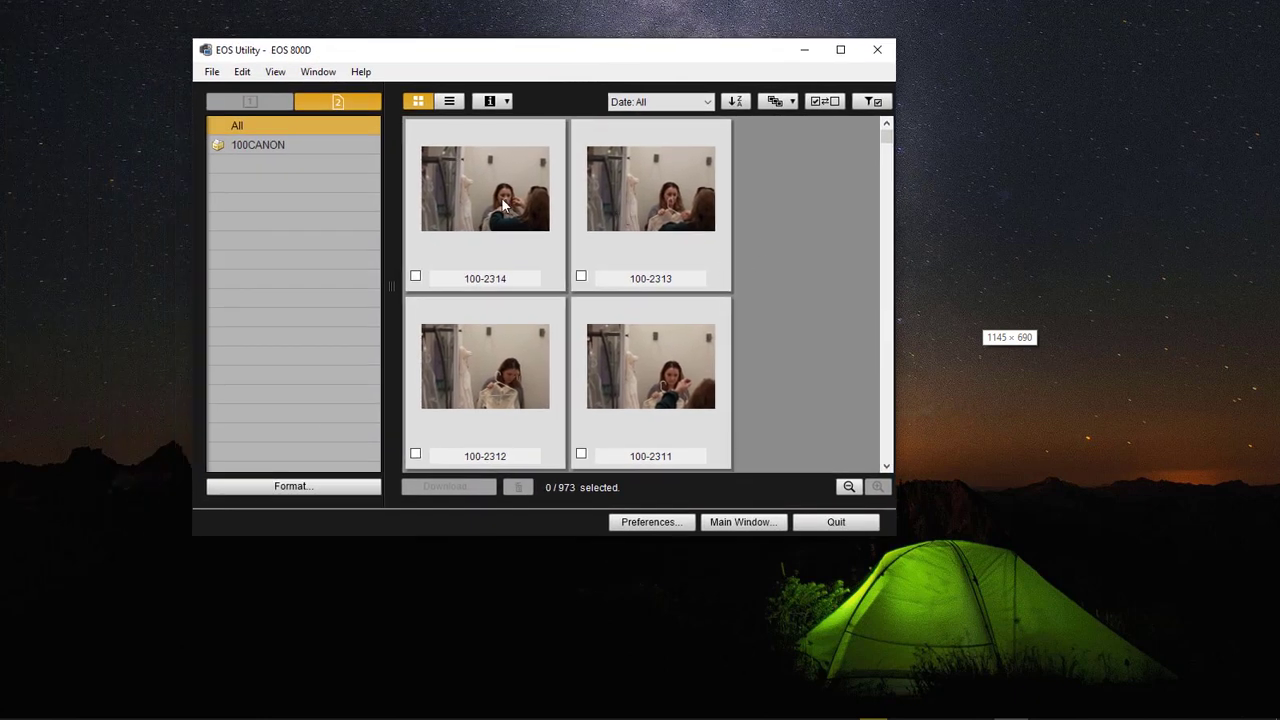
pyautogui.moveTo(396, 52); pyautogui.dragTo(436, 76)
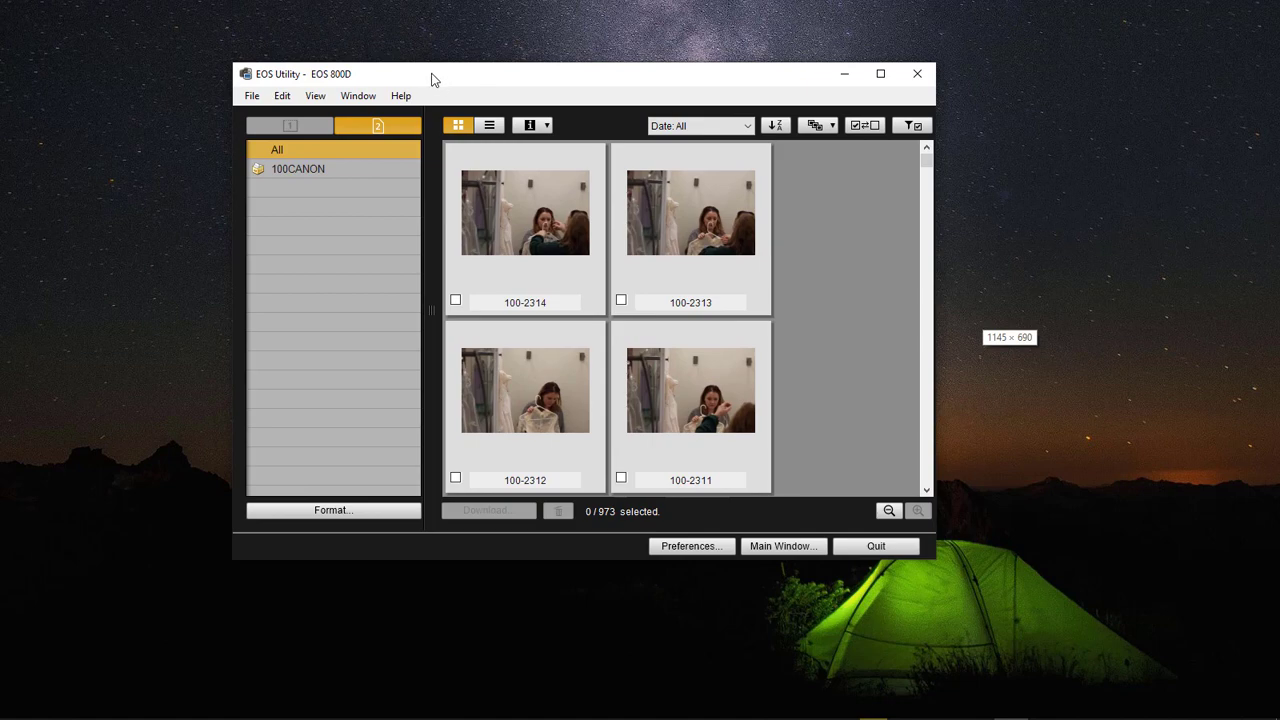
pyautogui.click(283, 99)
pyautogui.moveTo(349, 121)
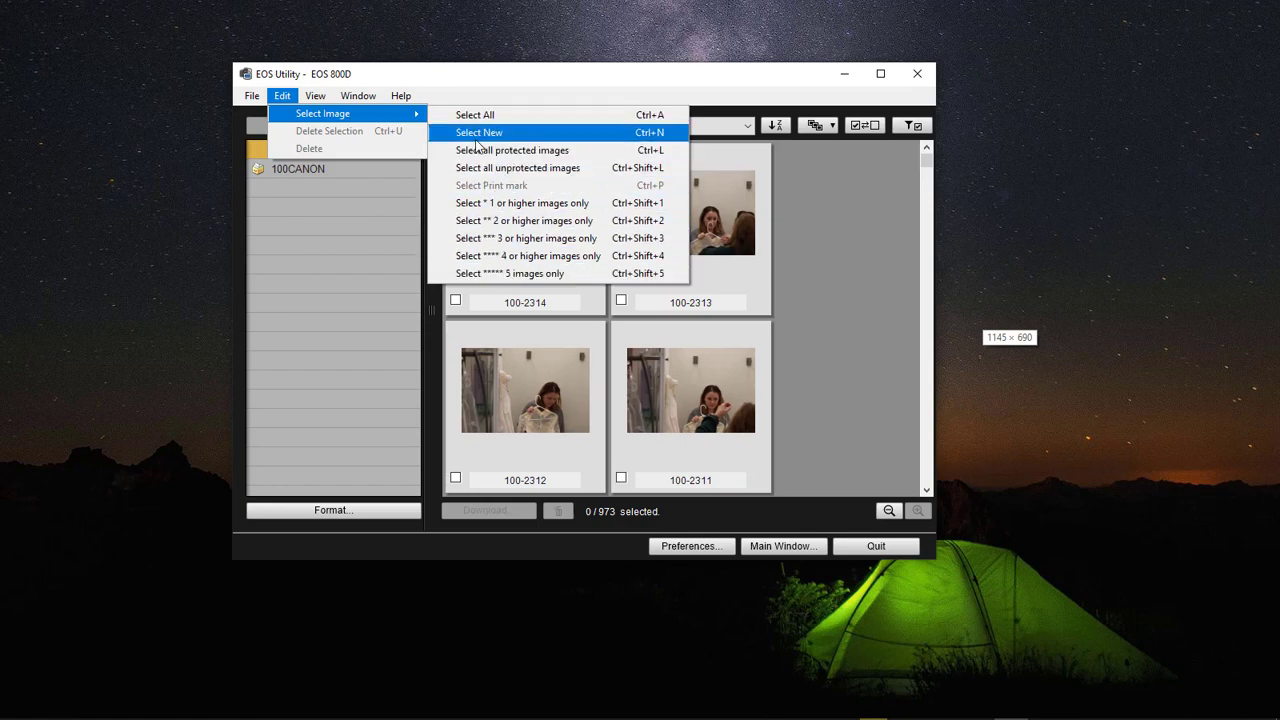
pyautogui.click(490, 86)
# Step: Open Preferences at the Destination Folder tab
pyautogui.click(328, 97)
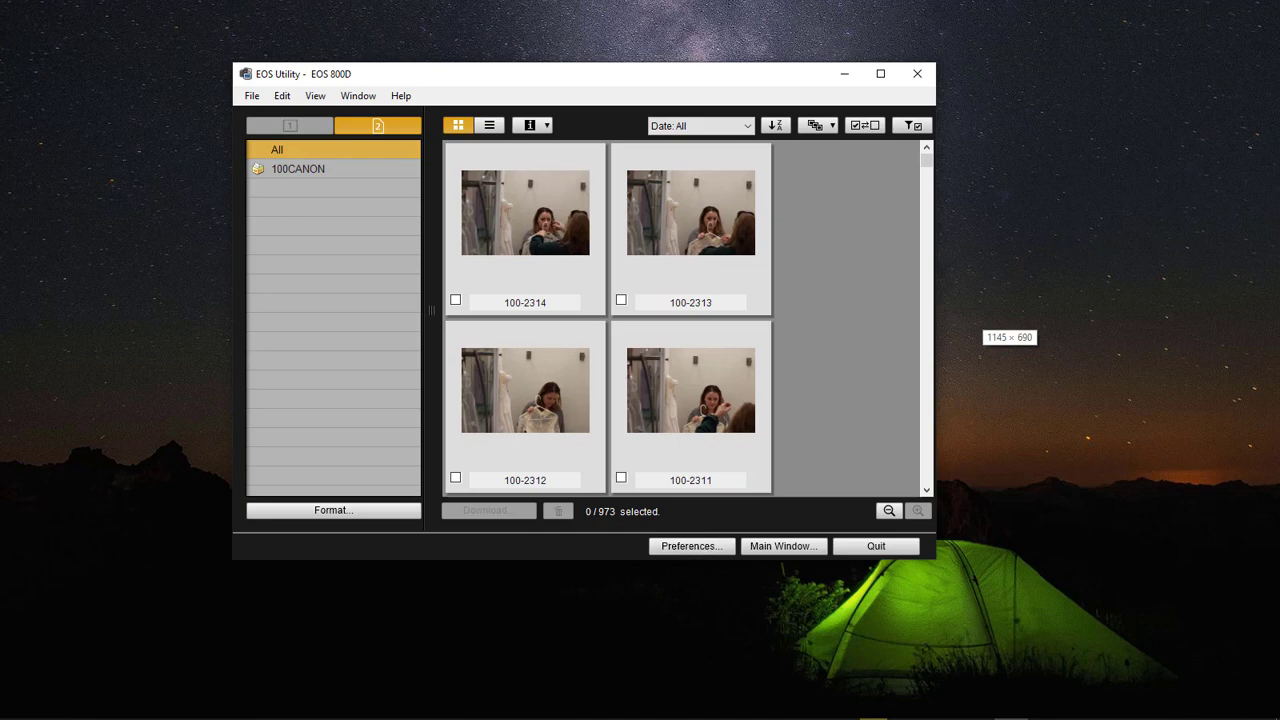
pyautogui.moveTo(1279, 132); pyautogui.dragTo(1279, 170)
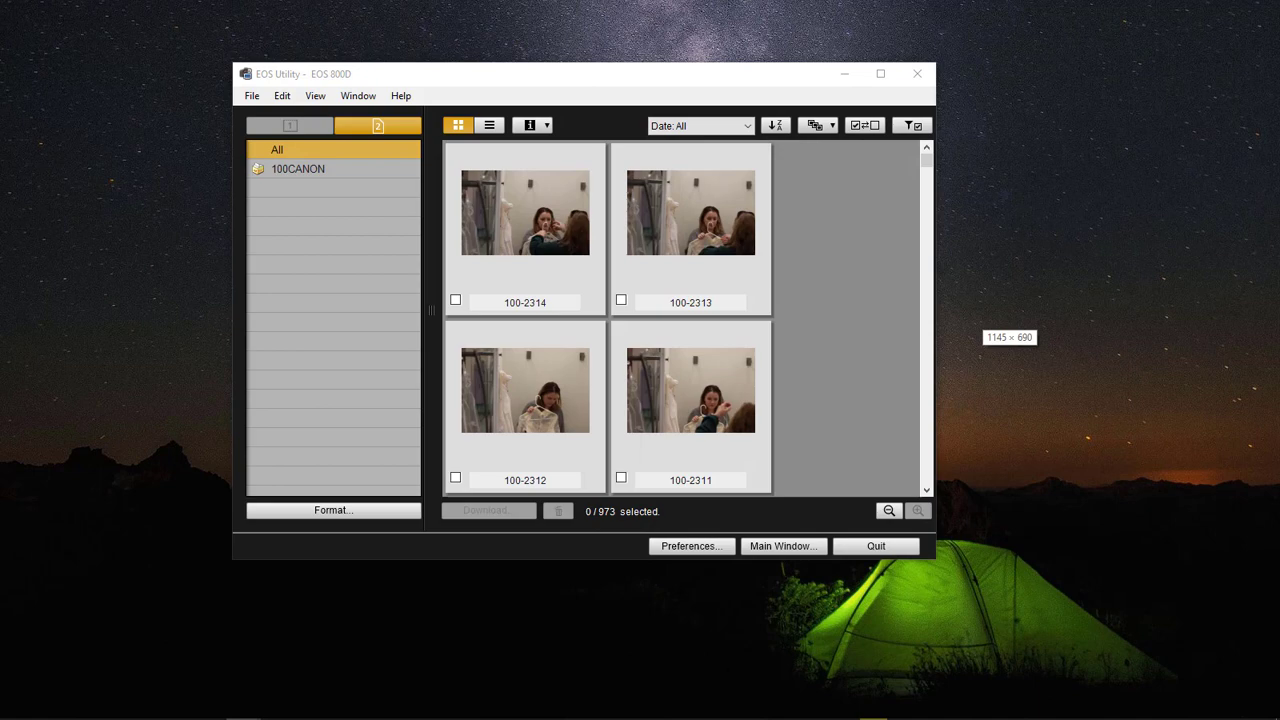
pyautogui.click(703, 546)
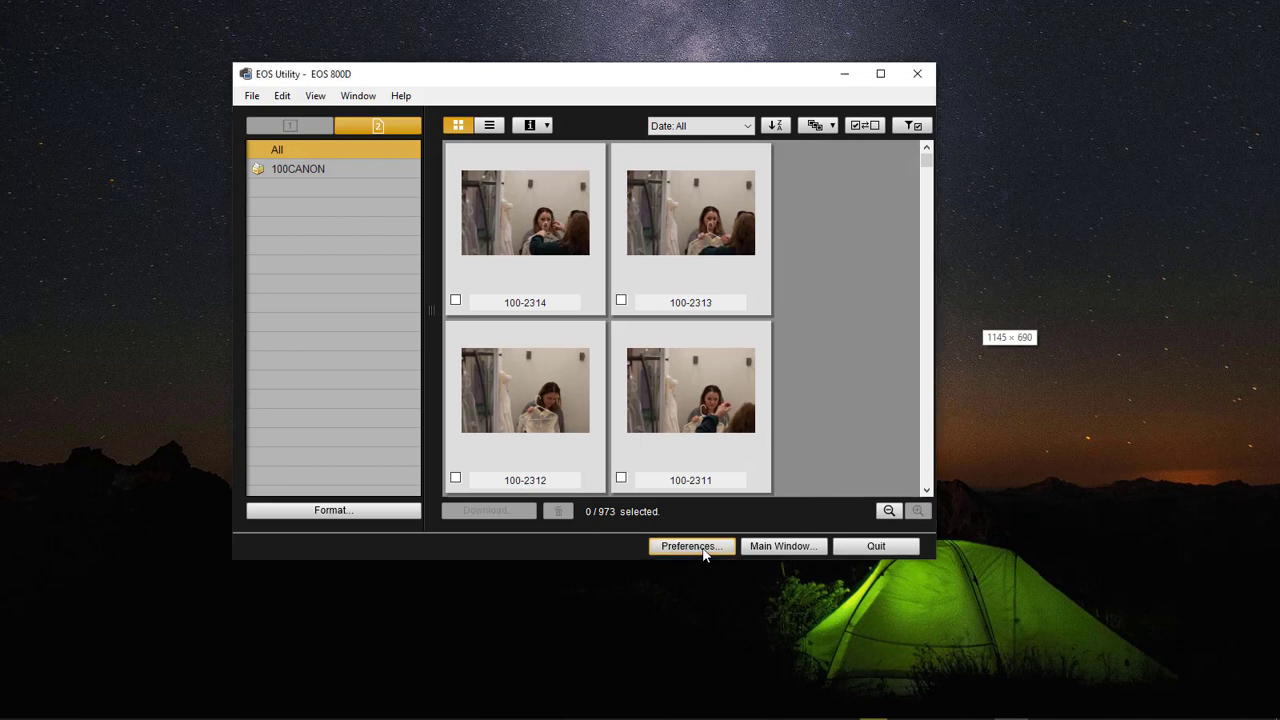
# Step: Replace the destination path F:\CatchAll with A:\Canon_800D and confirm with OK
pyautogui.click(471, 237)
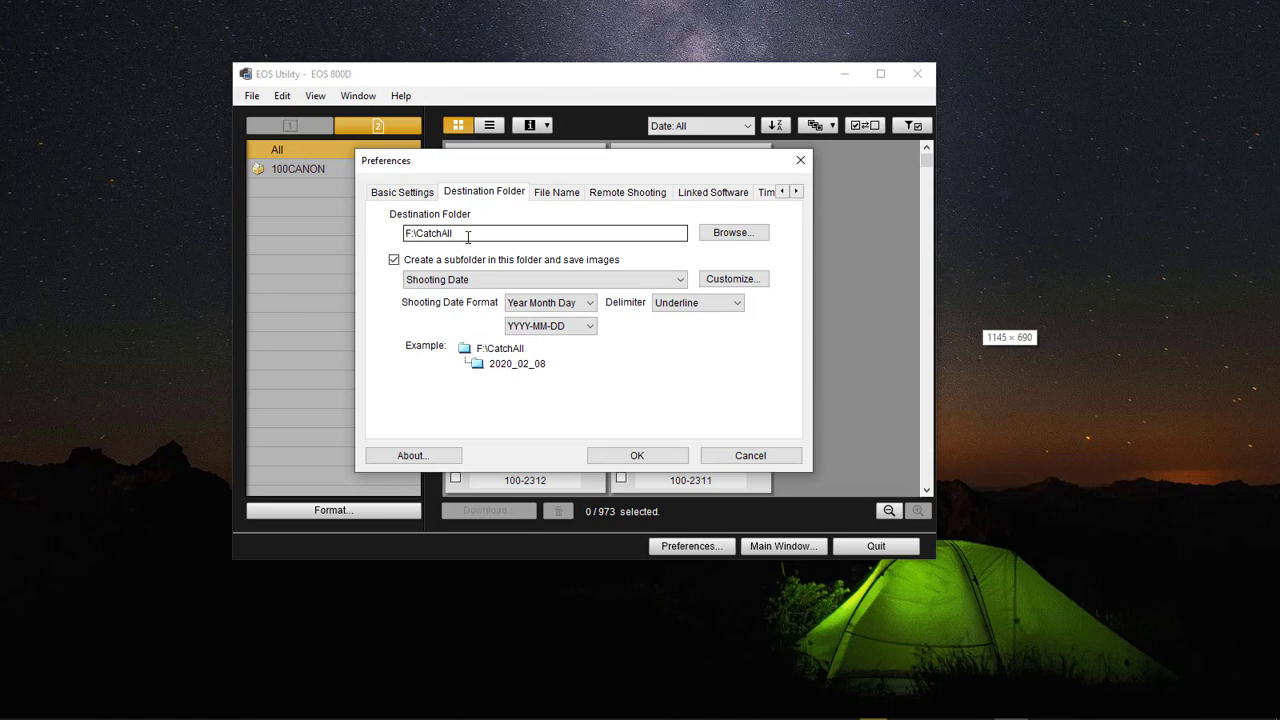
pyautogui.moveTo(465, 233); pyautogui.dragTo(413, 231)
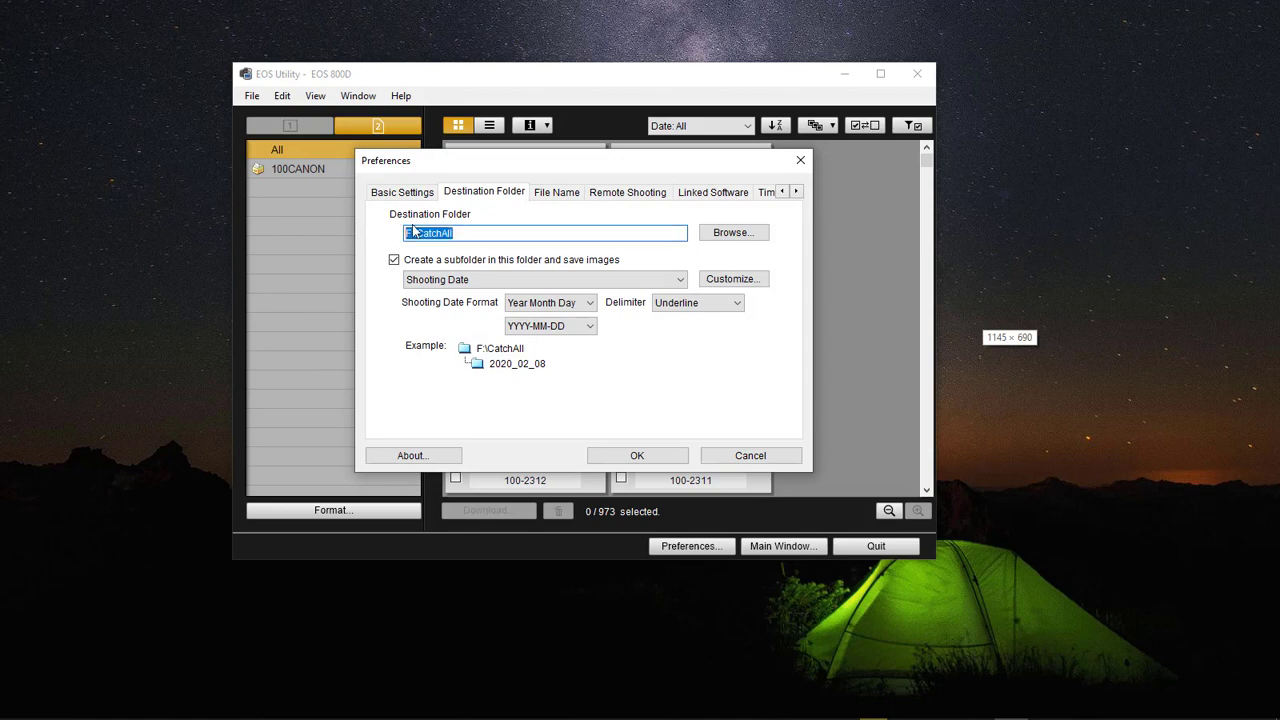
pyautogui.write('A:\\Canon_800D')
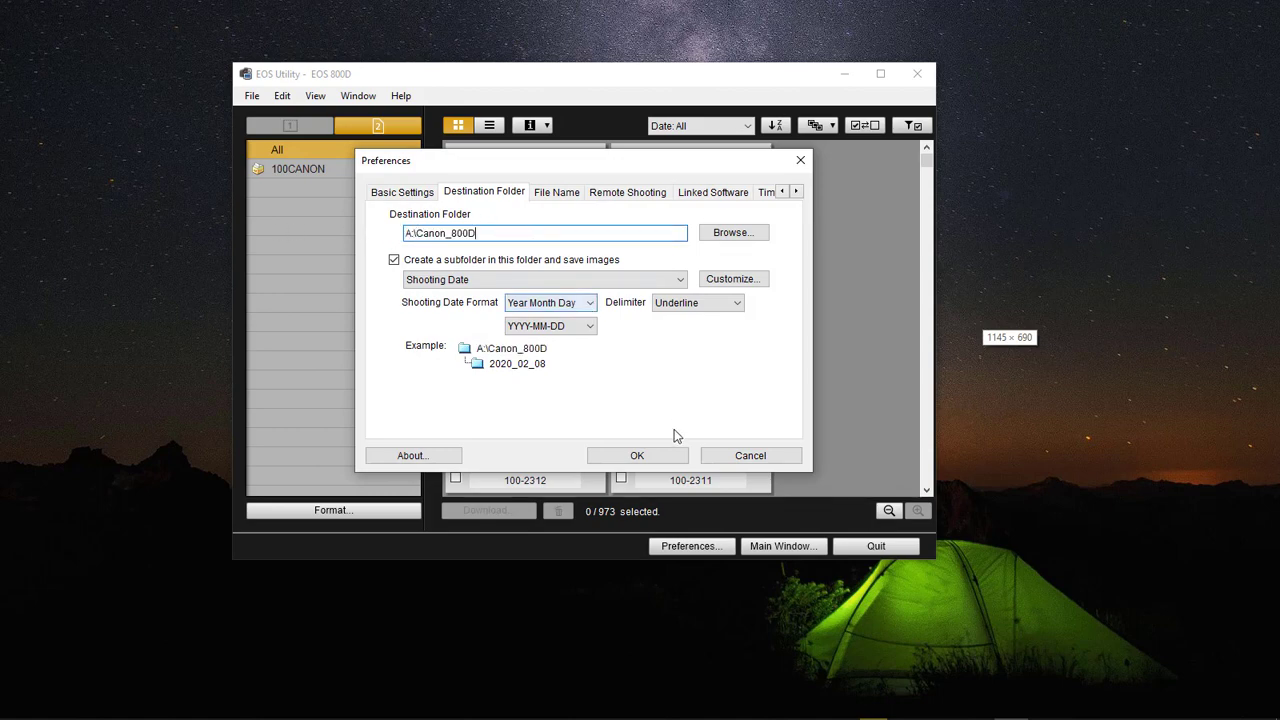
pyautogui.click(640, 457)
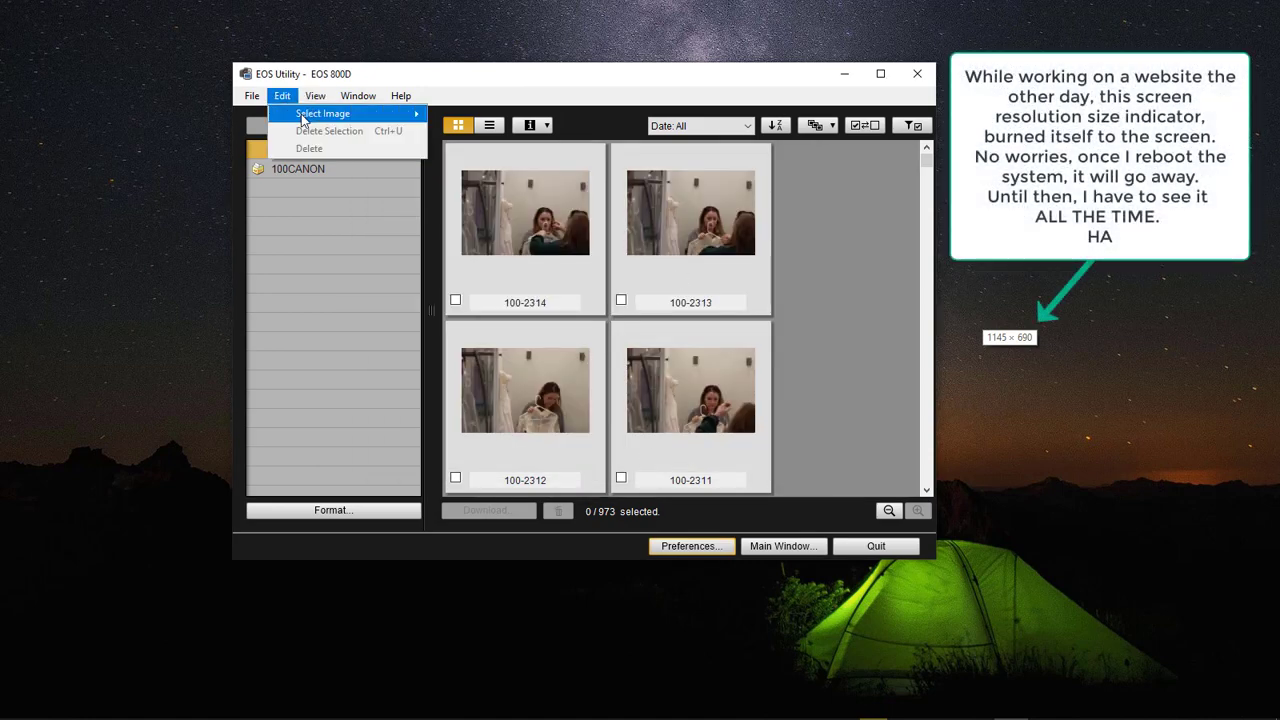
# Step: Select all 973 camera images and open File Explorer at A:\Canon_800D
pyautogui.moveTo(322, 115)
pyautogui.click(487, 120)
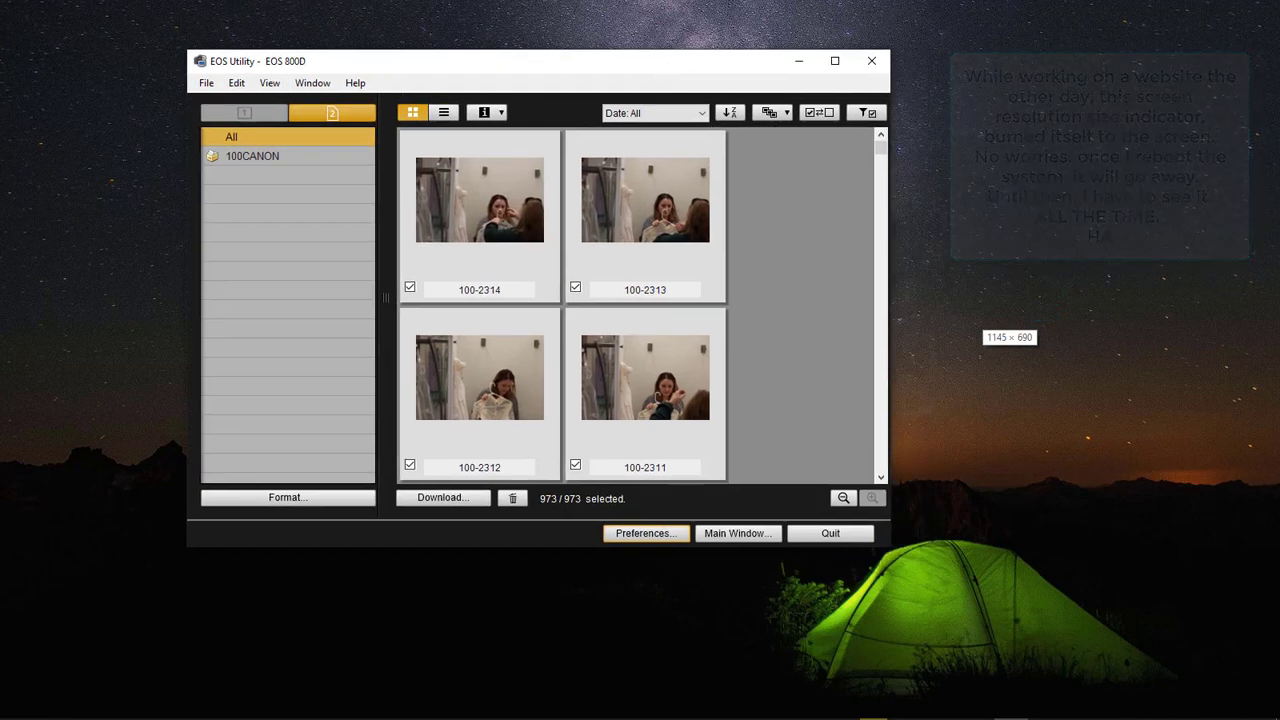
pyautogui.press('super+e')
pyautogui.moveTo(1168, 63); pyautogui.dragTo(1126, 88)
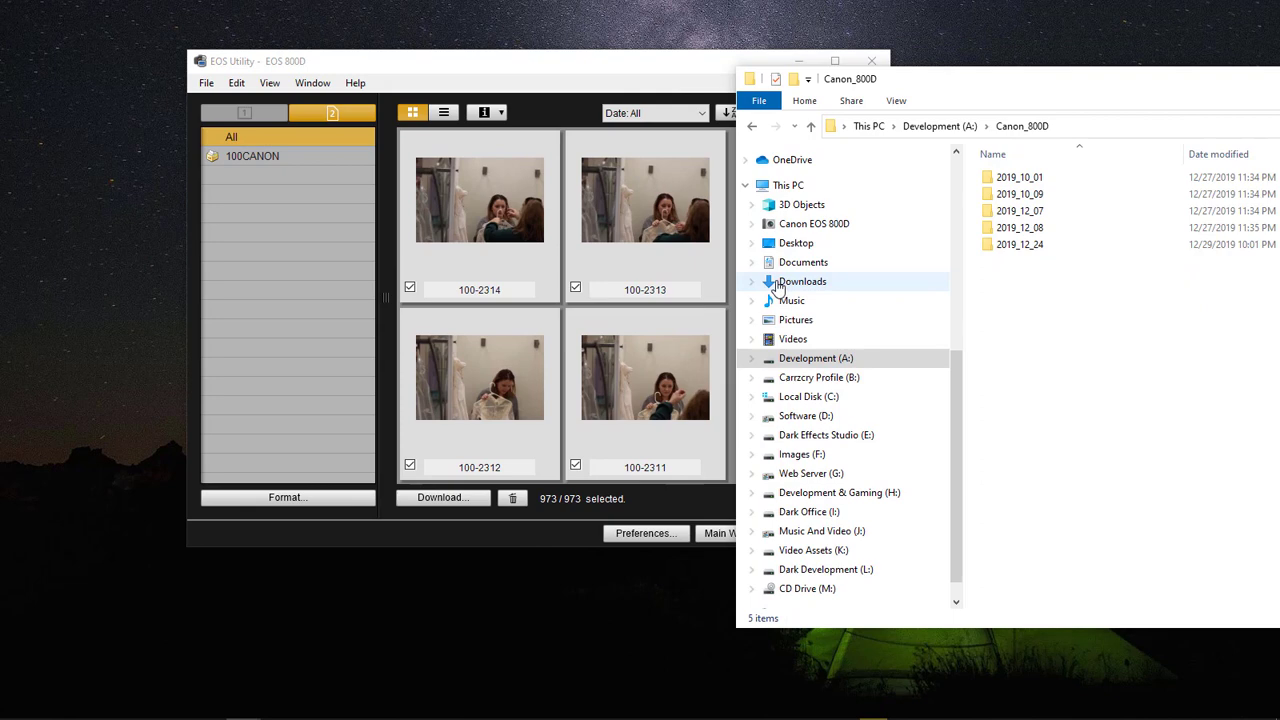
pyautogui.moveTo(802, 281); pyautogui.dragTo(968, 280)
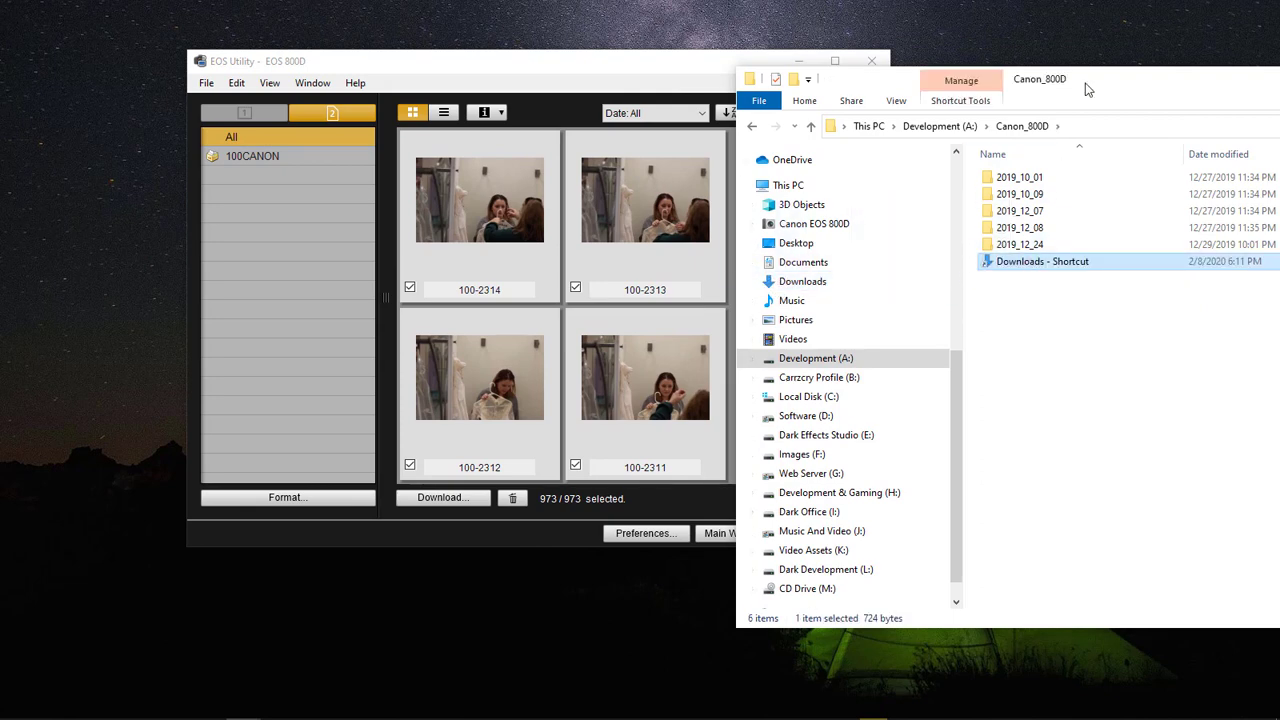
pyautogui.press('Delete')
# Step: Arrange File Explorer and the EOS image browser side by side
pyautogui.moveTo(1092, 80); pyautogui.dragTo(459, 85)
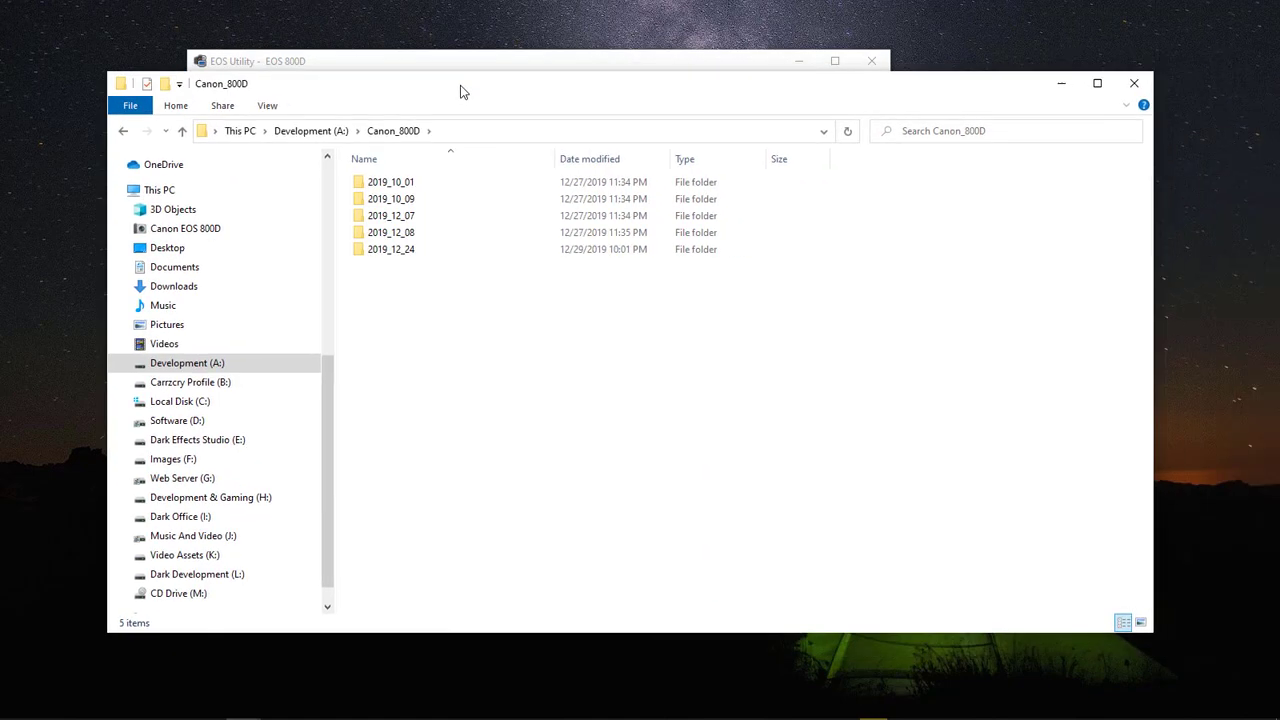
pyautogui.moveTo(1150, 203); pyautogui.dragTo(560, 214)
pyautogui.moveTo(375, 93); pyautogui.dragTo(1046, 81)
pyautogui.moveTo(619, 64); pyautogui.dragTo(516, 74)
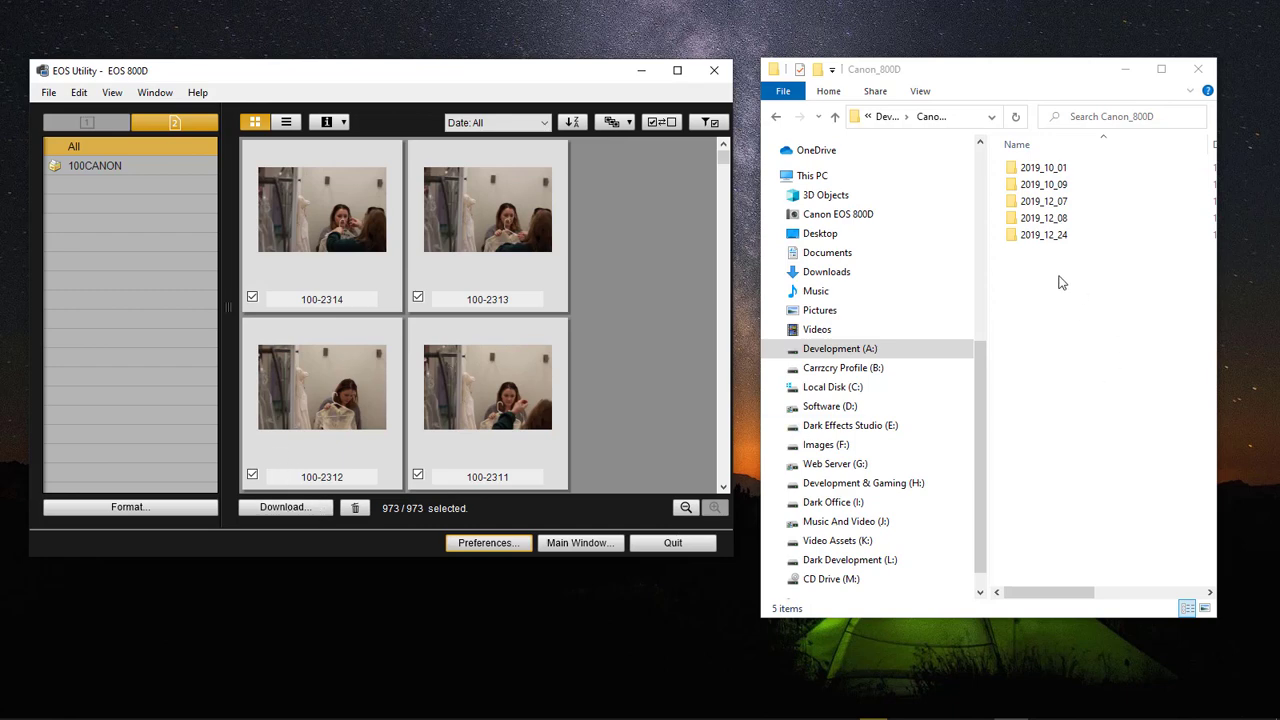
# Step: Download all 973 selected images into the 2020_02_08 folder under A:\Canon_800D
pyautogui.click(291, 510)
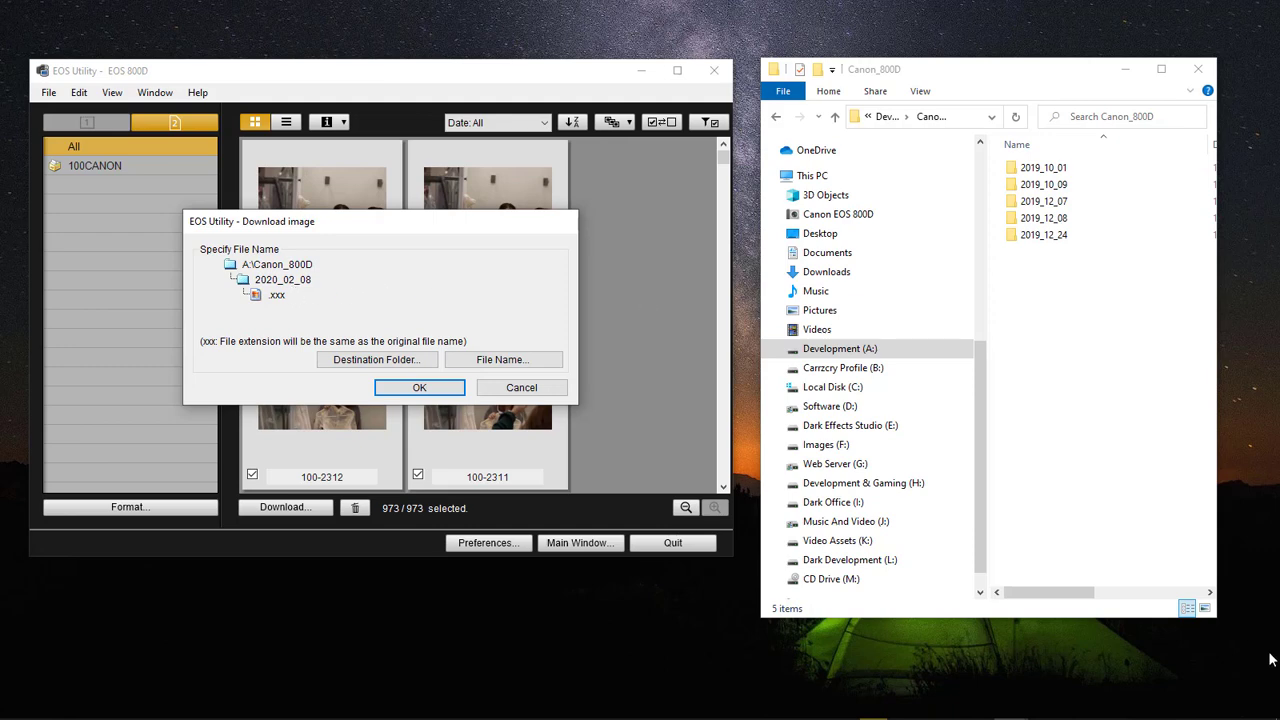
pyautogui.moveTo(1265, 716)
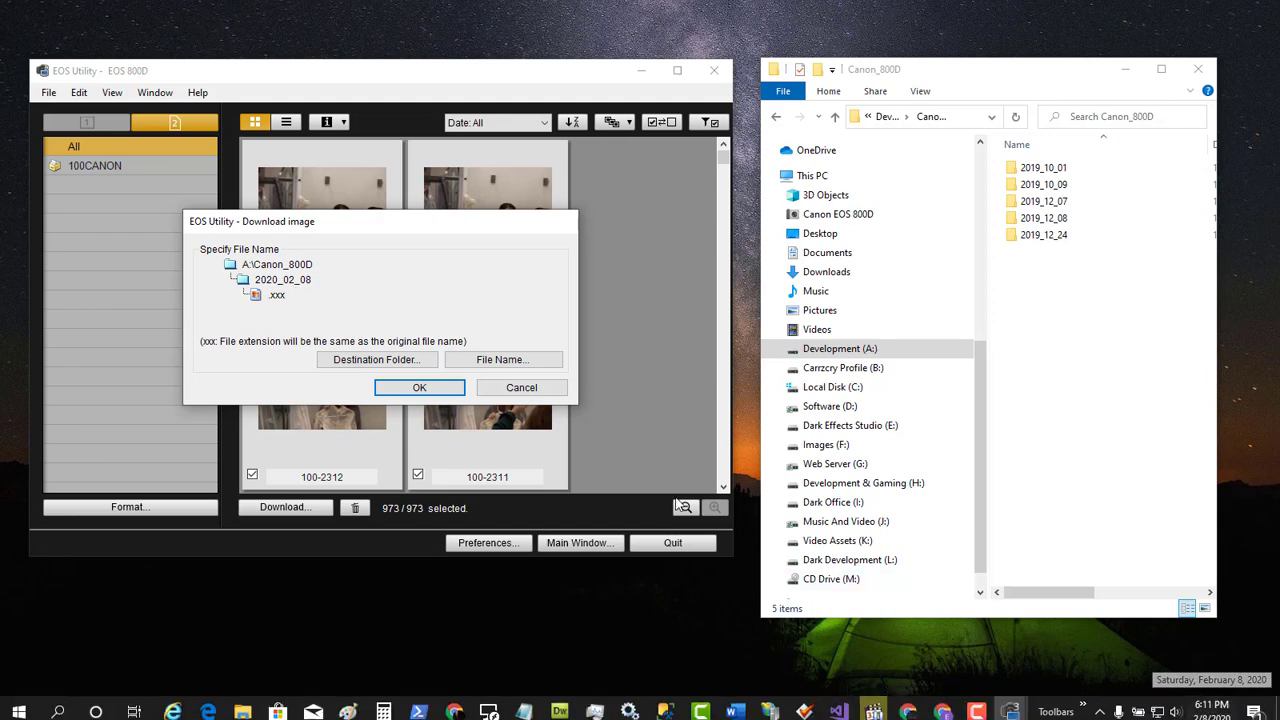
pyautogui.click(420, 390)
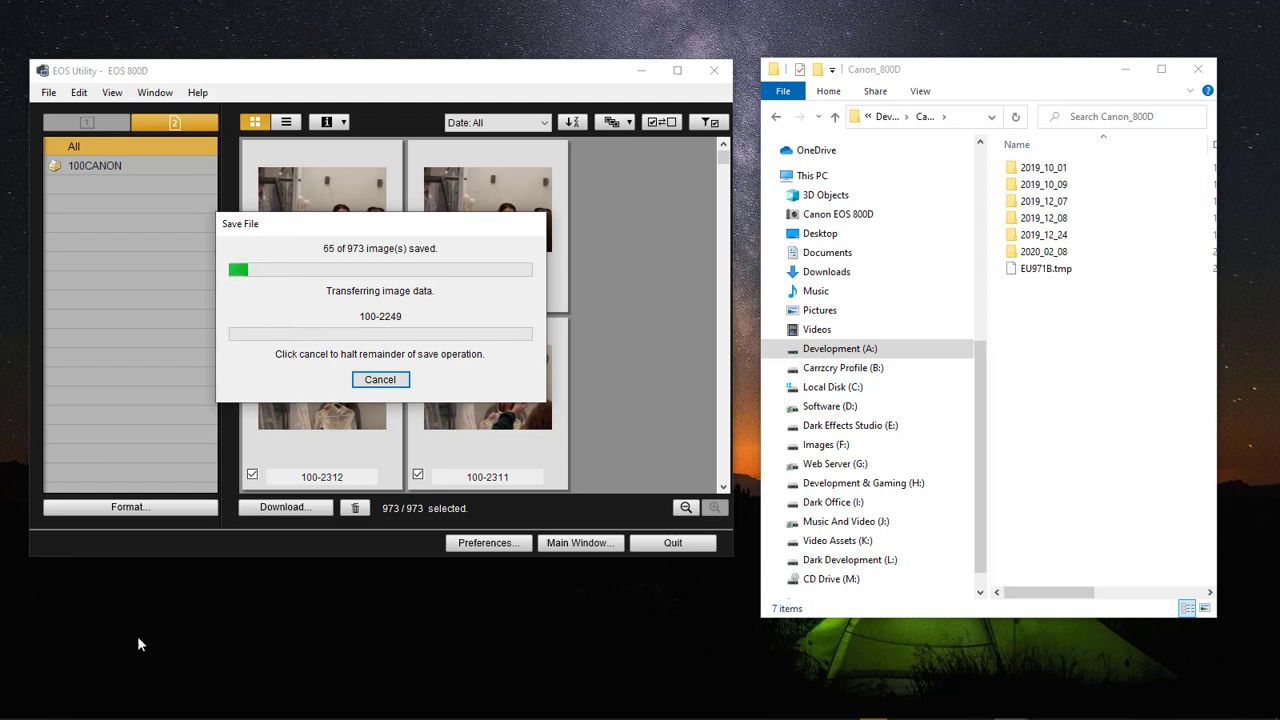
pyautogui.click(18, 704)
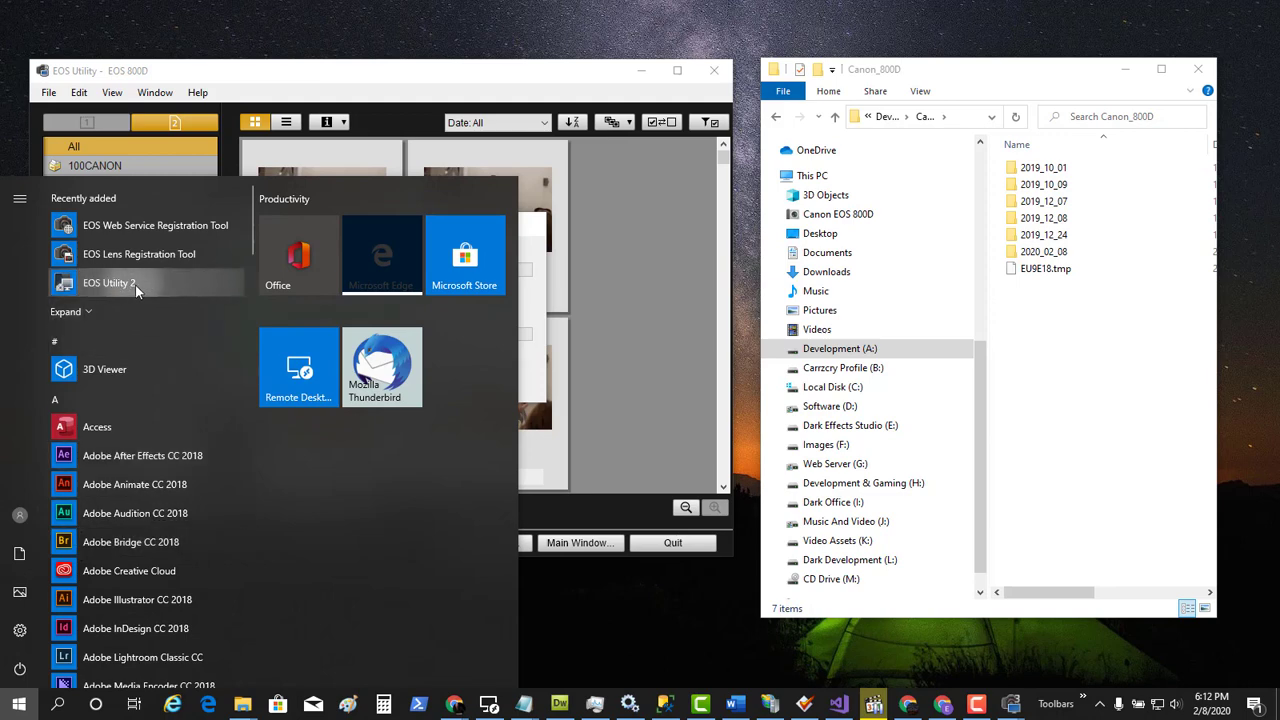
pyautogui.click(91, 313)
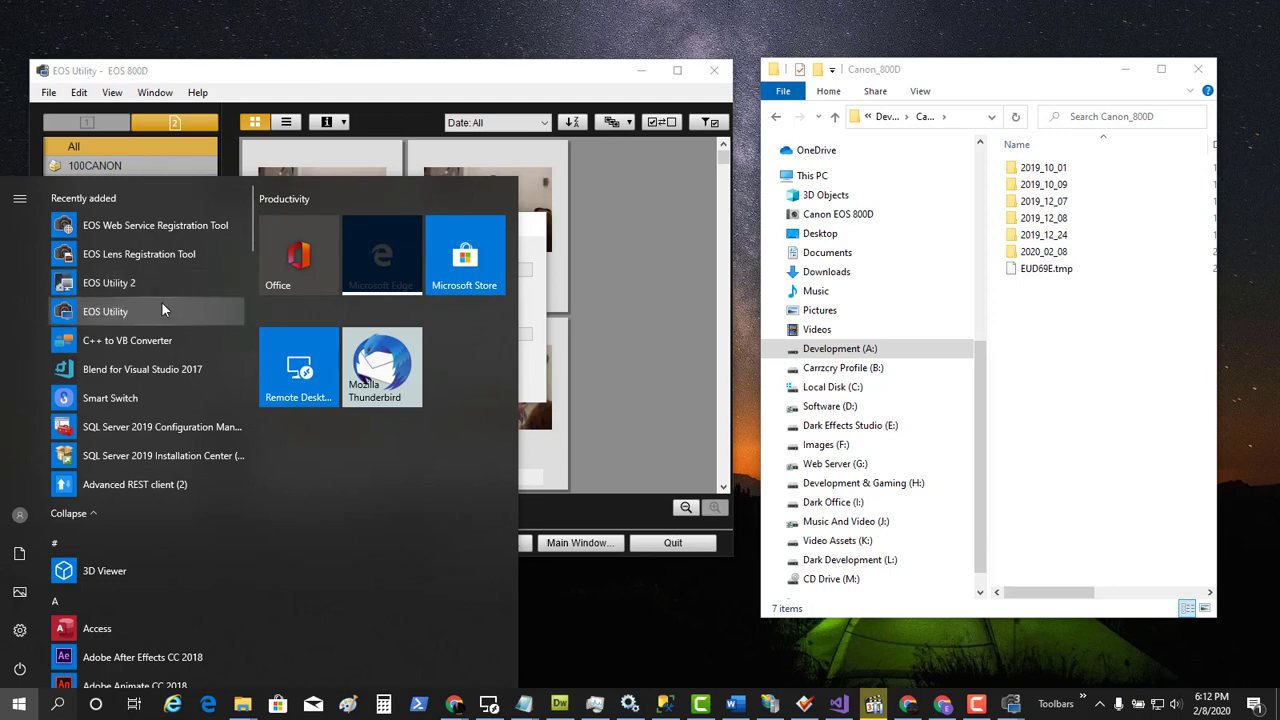
pyautogui.click(560, 606)
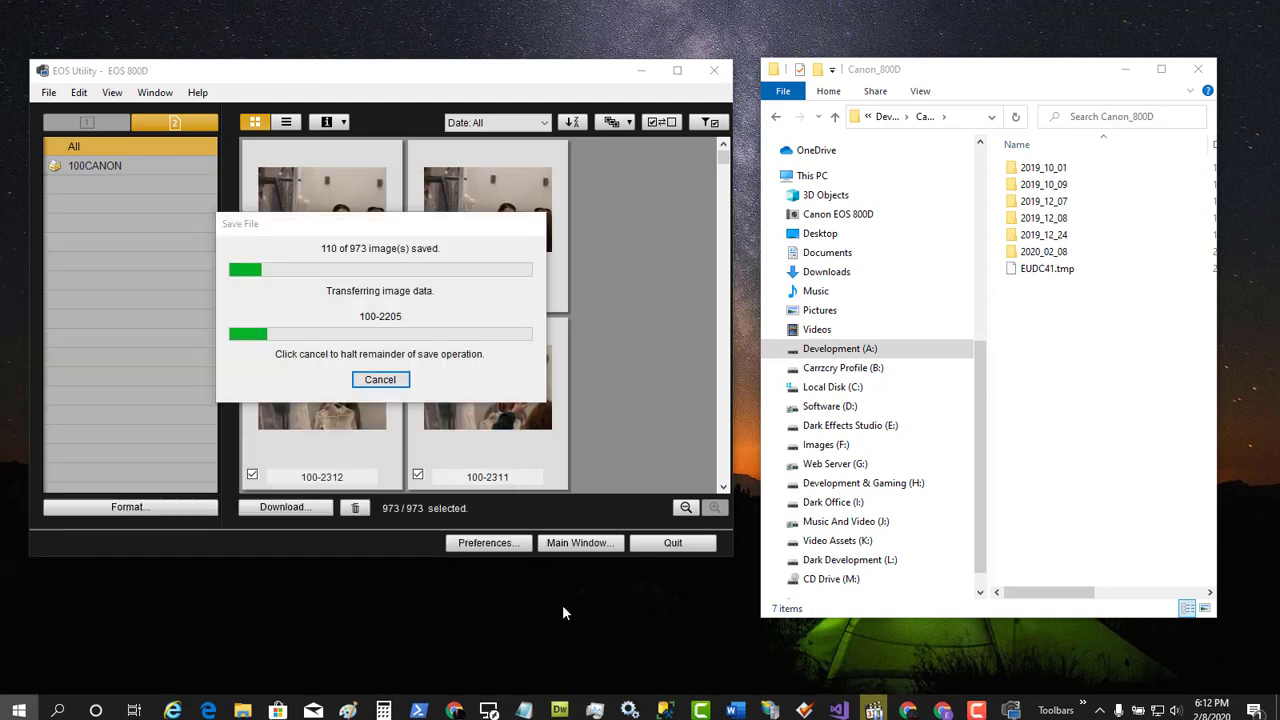